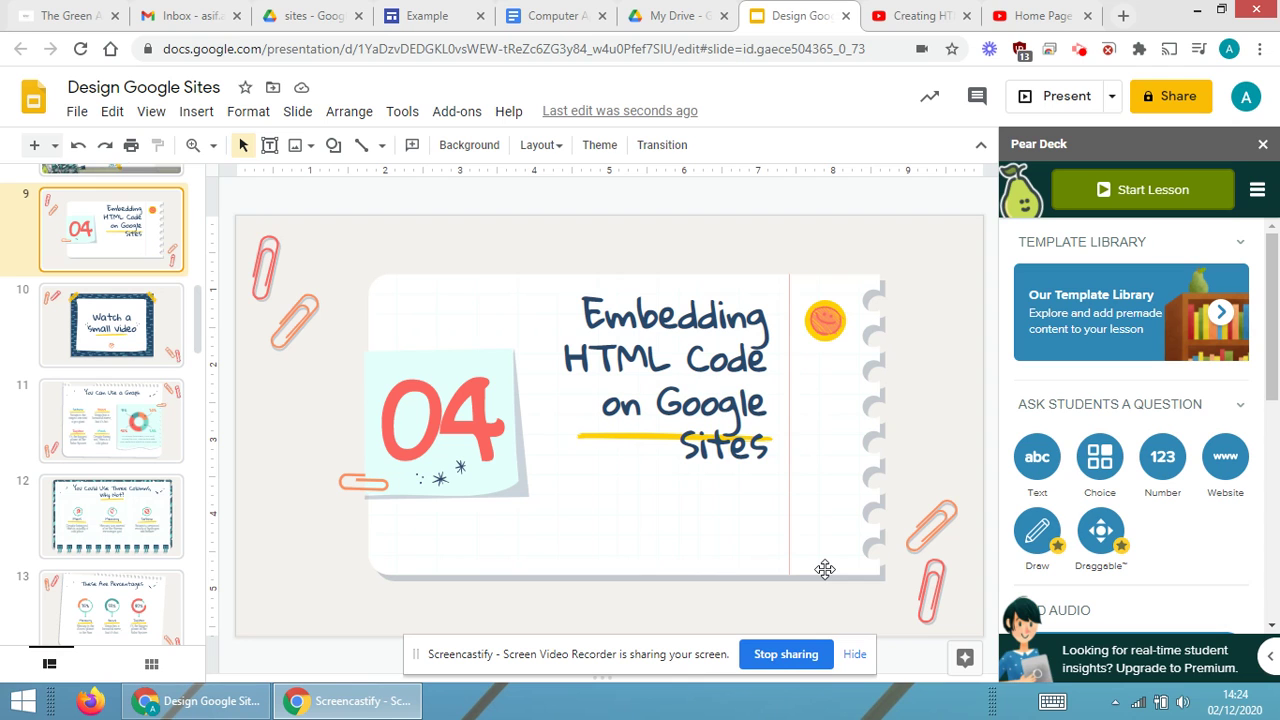
Switch from the Slides lesson to the Example site's Google Sites editor tab
{"action": "left_click", "coordinate": [445, 12]}
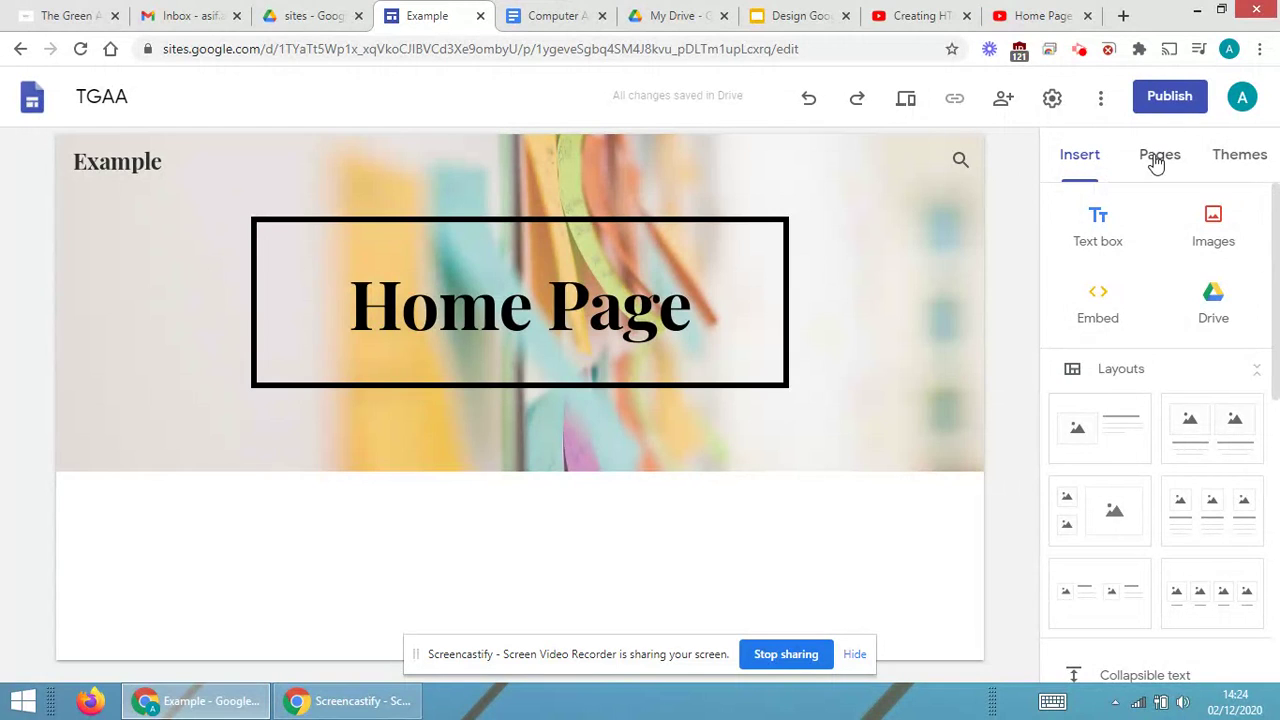
Show the Example site's page list, which contains only Home
{"action": "left_click", "coordinate": [1240, 170]}
{"action": "left_click", "coordinate": [1186, 162]}
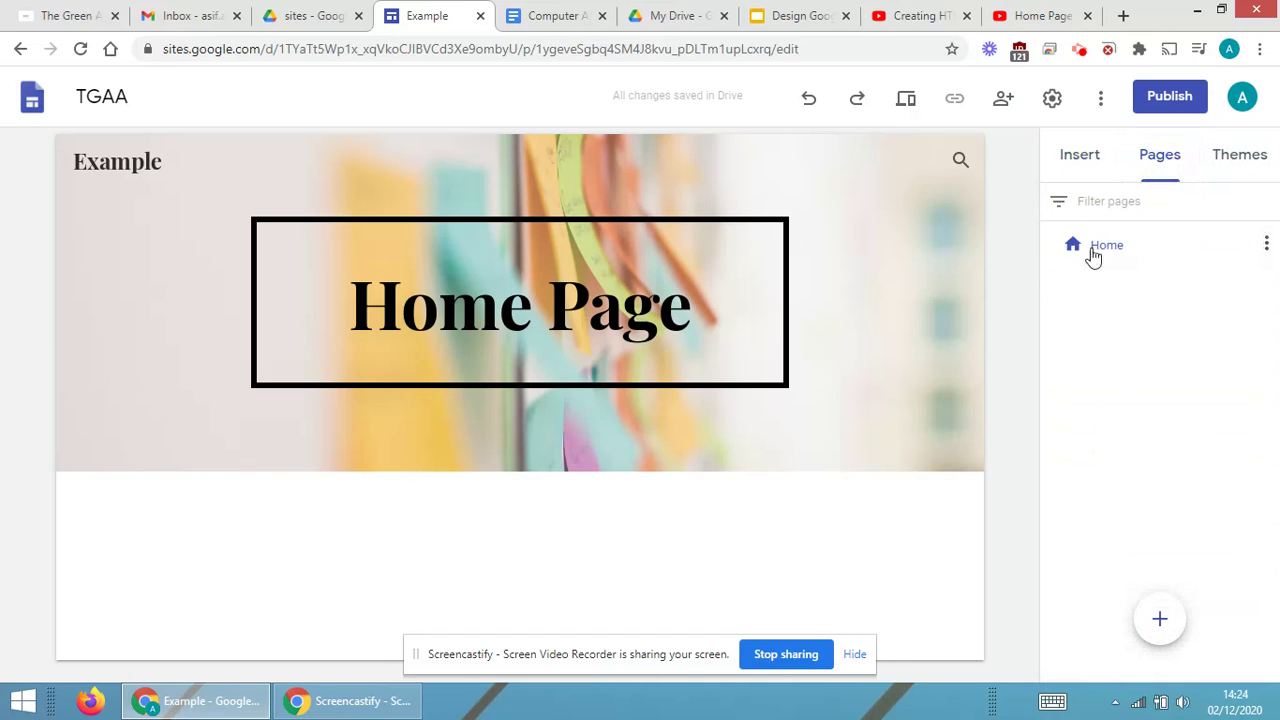
Add a subpage named 'Page 1' from the Home page's options menu
{"action": "left_click", "coordinate": [1267, 244]}
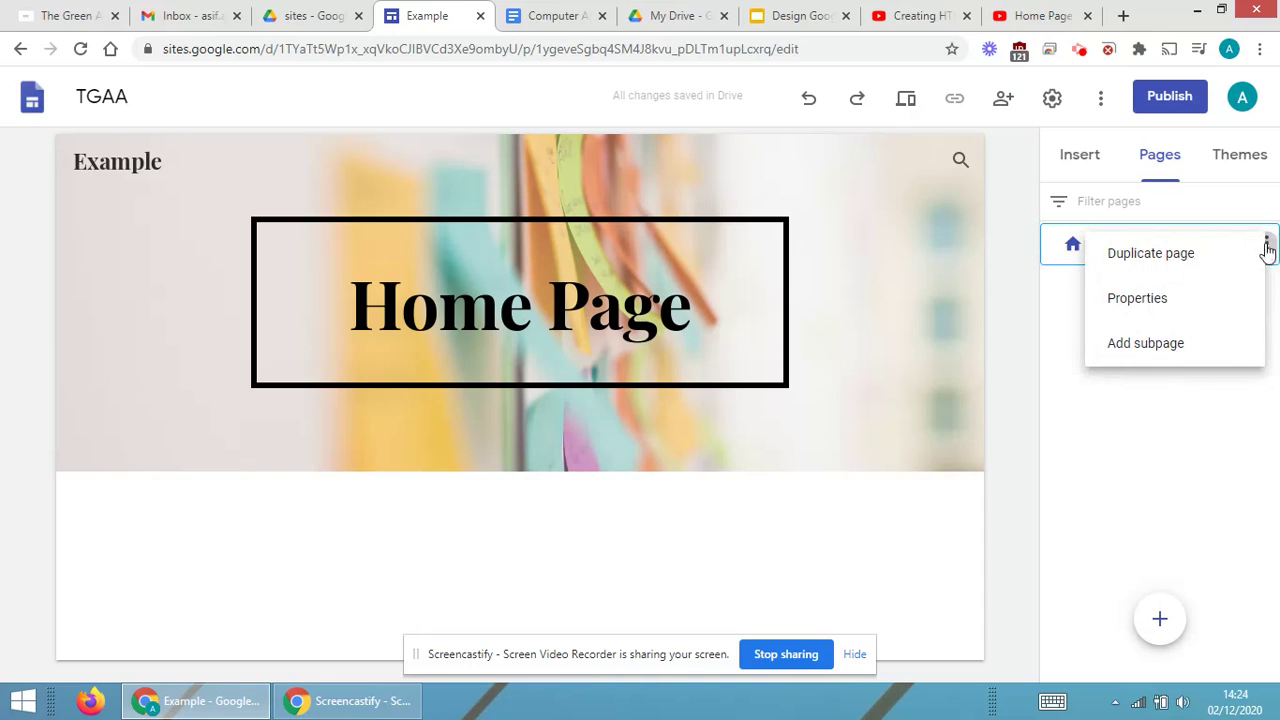
{"action": "left_click", "coordinate": [1149, 342]}
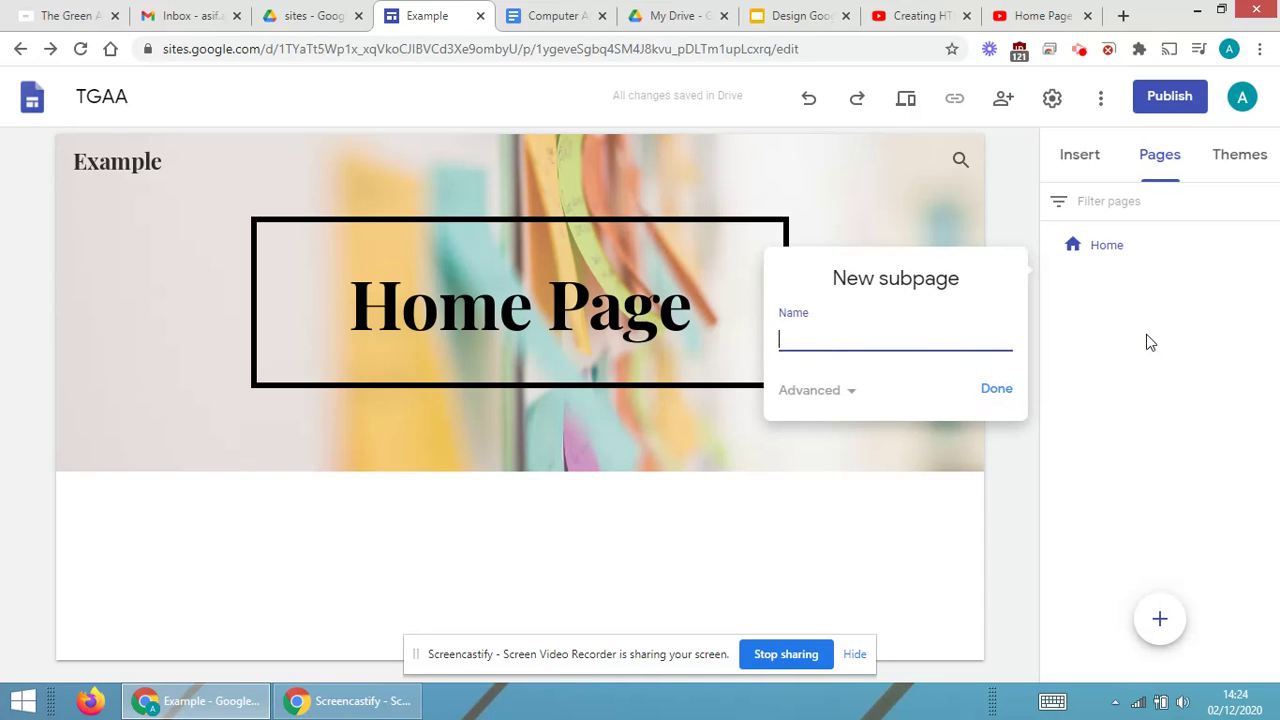
{"action": "type", "text": "H"}
{"action": "type", "text": "OME"}
{"action": "key", "text": "BackSpace"}
{"action": "key", "text": "BackSpace"}
{"action": "key", "text": "BackSpace"}
{"action": "key", "text": "BackSpace"}
{"action": "type", "text": "PAge 1"}
{"action": "key", "text": "BackSpace"}
{"action": "key", "text": "BackSpace"}
{"action": "key", "text": "BackSpace"}
{"action": "key", "text": "BackSpace"}
{"action": "key", "text": "BackSpace"}
{"action": "type", "text": "age"}
{"action": "key", "text": "Return"}
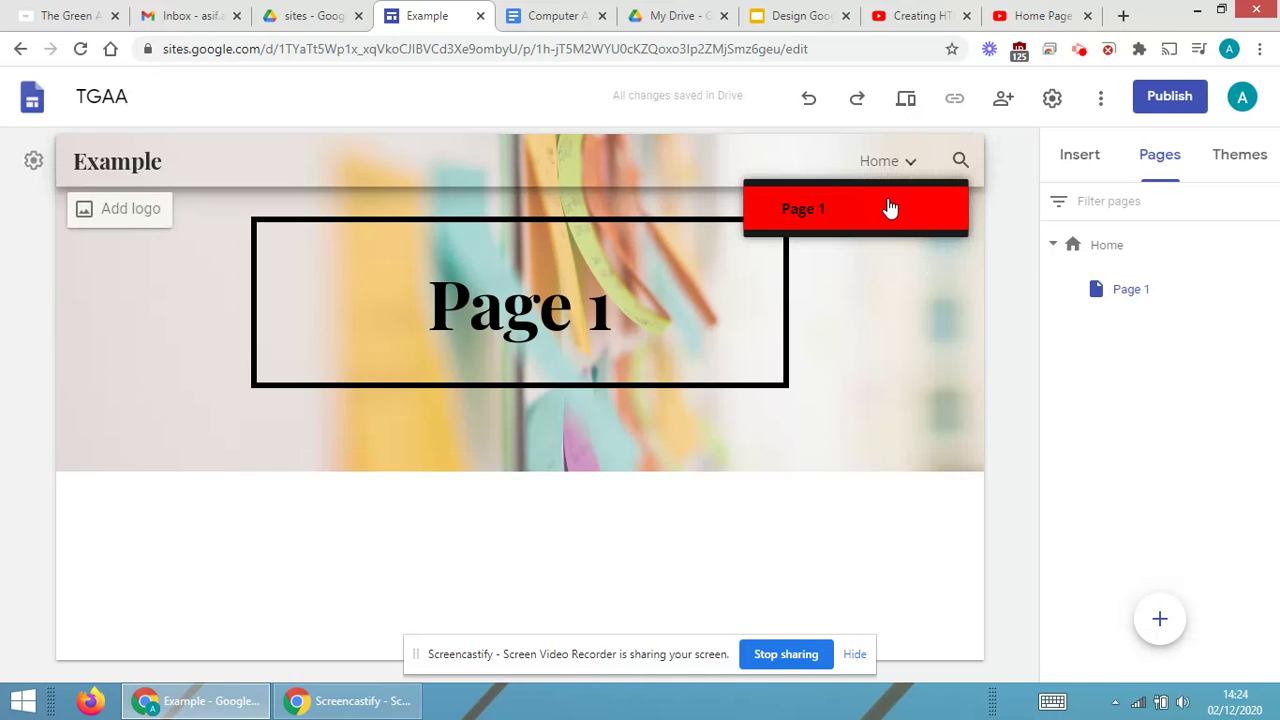
{"action": "left_click", "coordinate": [885, 166]}
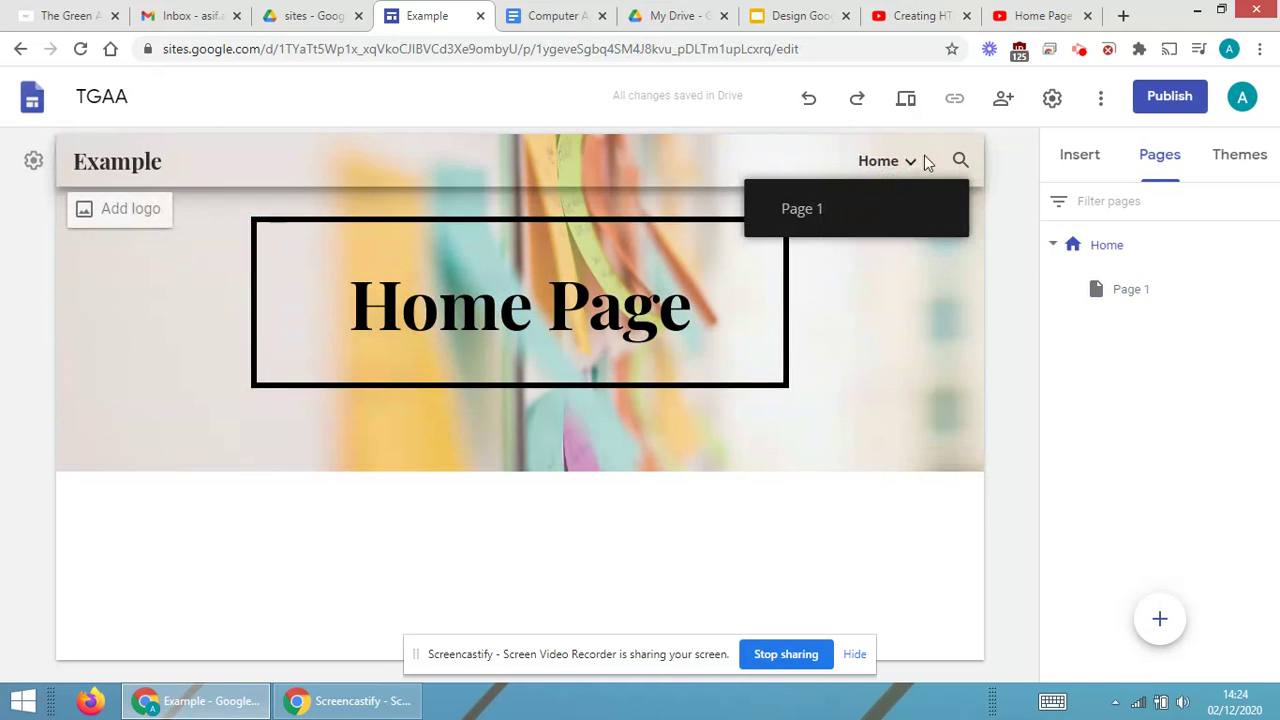
{"action": "left_click", "coordinate": [849, 205]}
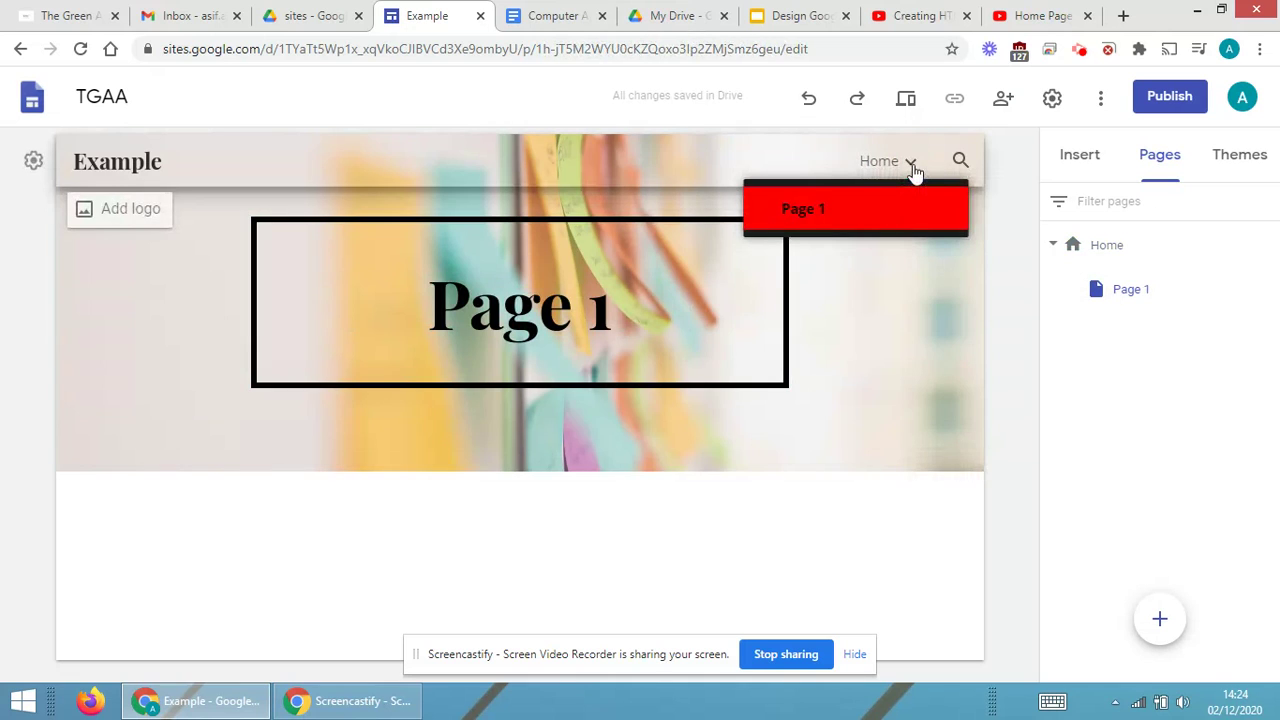
{"action": "left_click", "coordinate": [657, 328]}
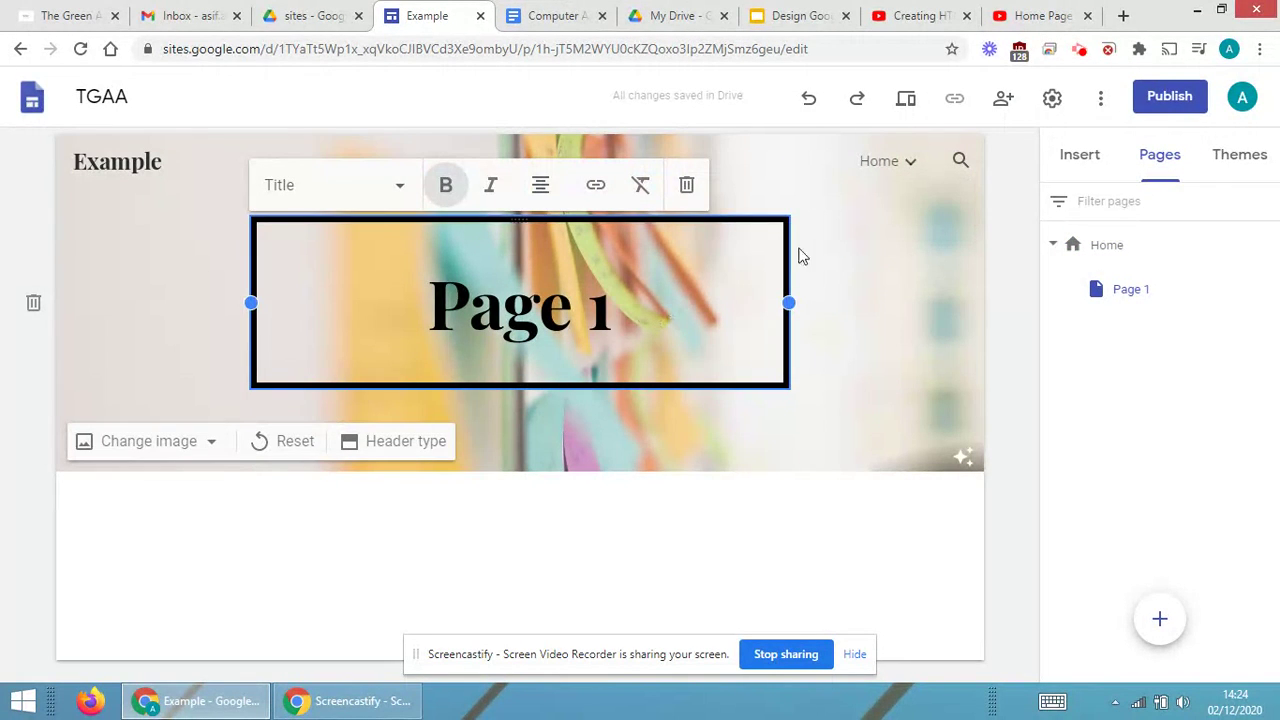
{"action": "left_click", "coordinate": [858, 260]}
{"action": "mouse_move", "coordinate": [886, 161]}
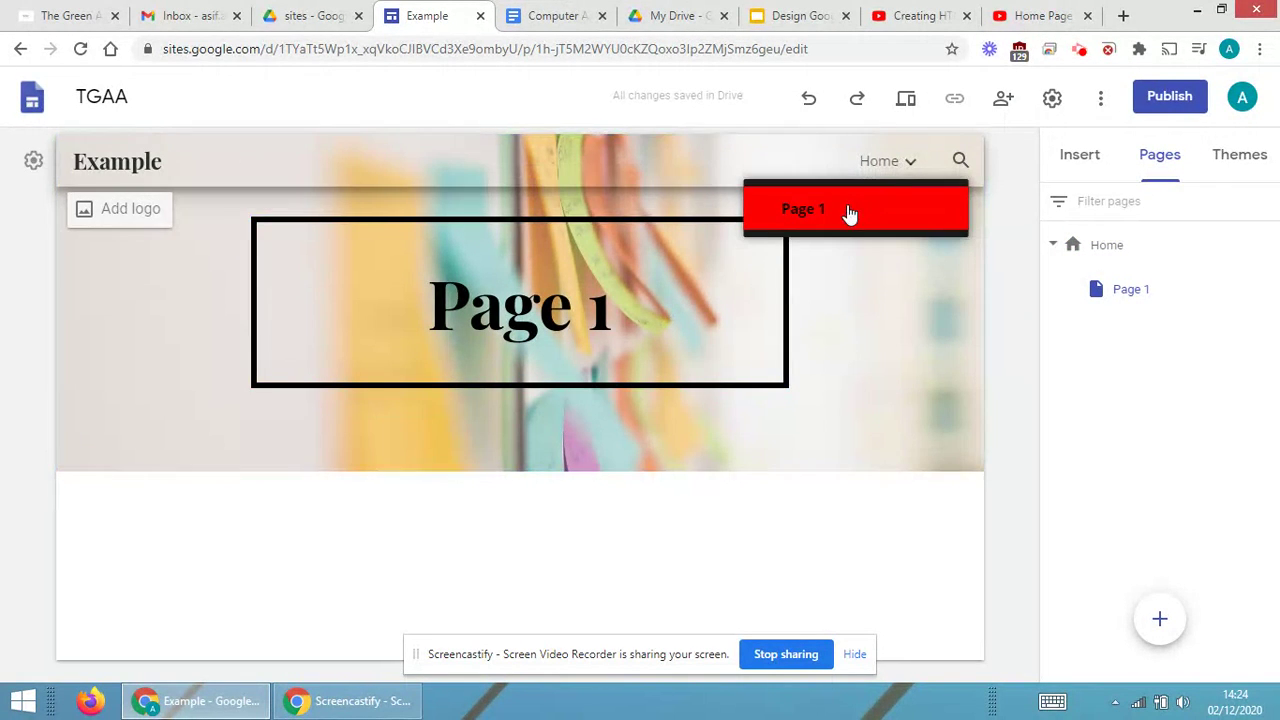
{"action": "left_click", "coordinate": [572, 300]}
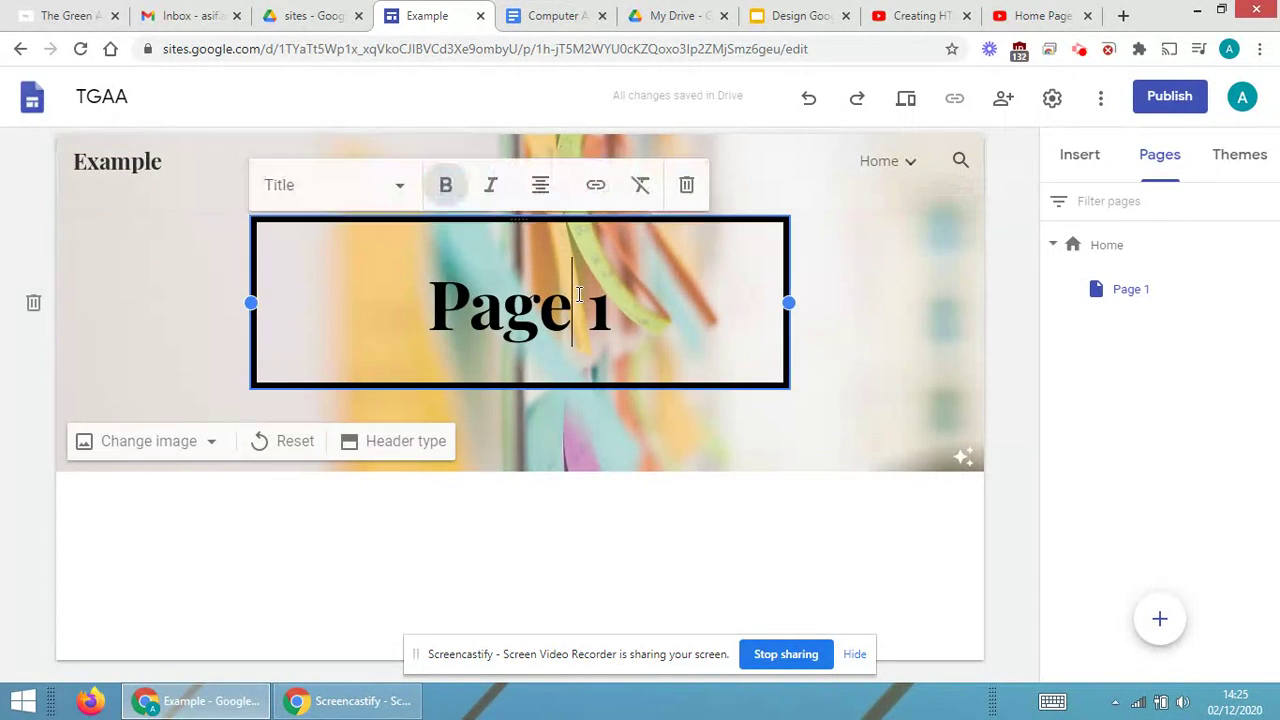
{"action": "left_click", "coordinate": [893, 162]}
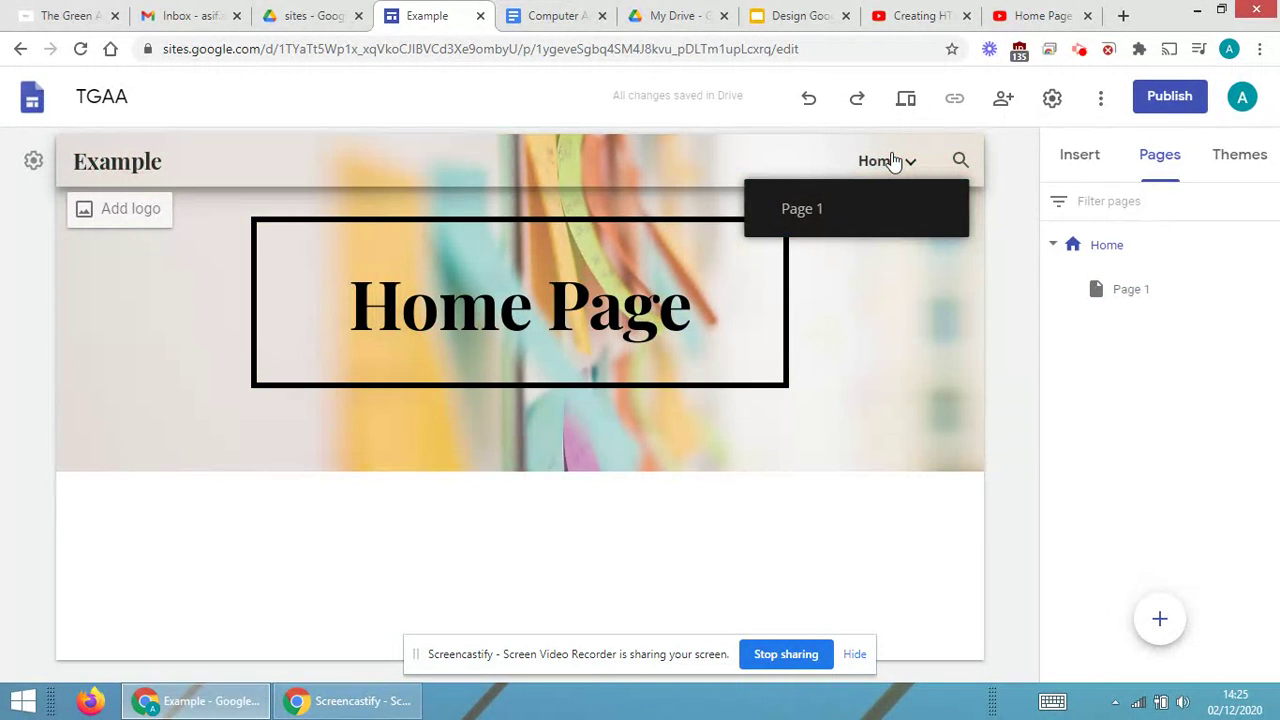
{"action": "left_click", "coordinate": [837, 211]}
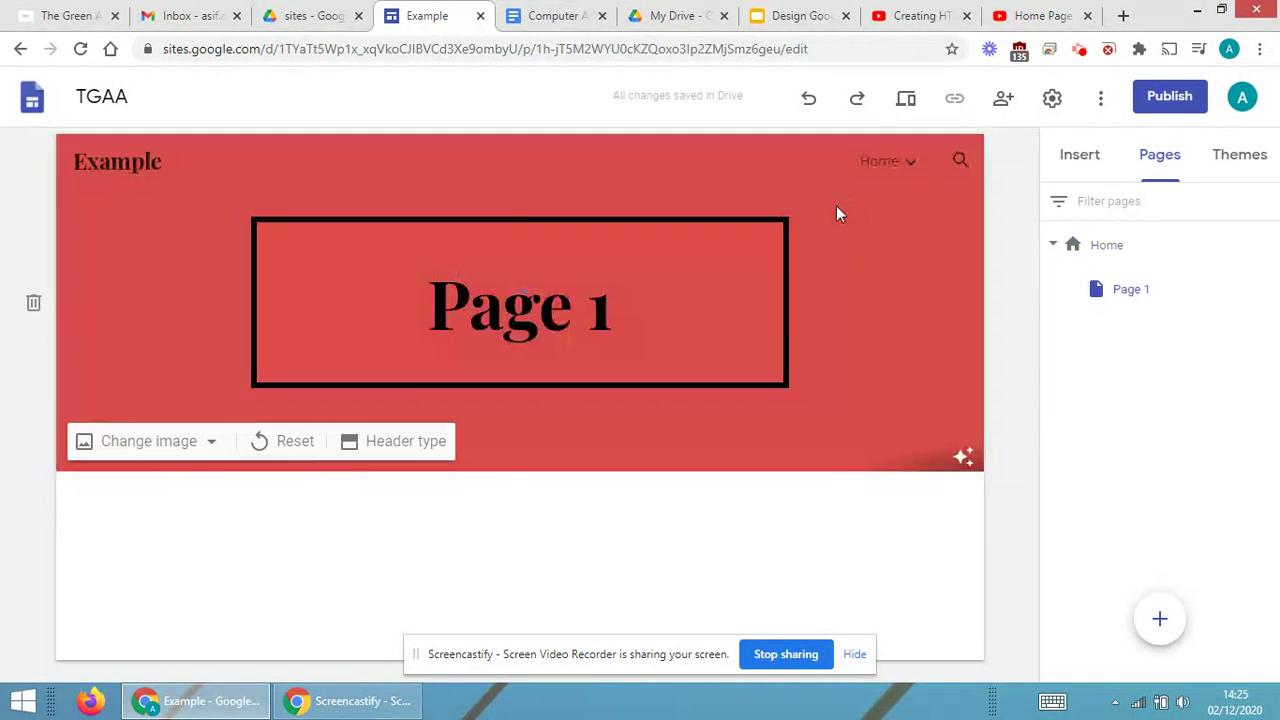
{"action": "left_click", "coordinate": [863, 164]}
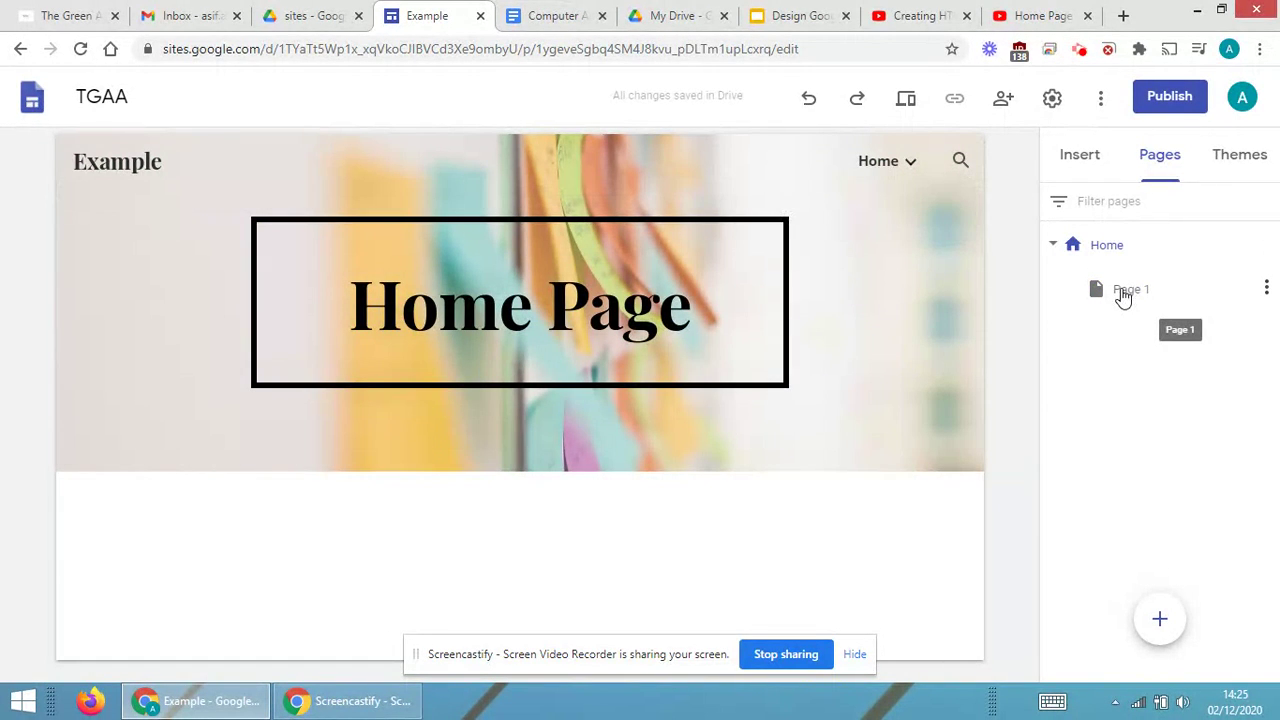
{"action": "mouse_move", "coordinate": [886, 161]}
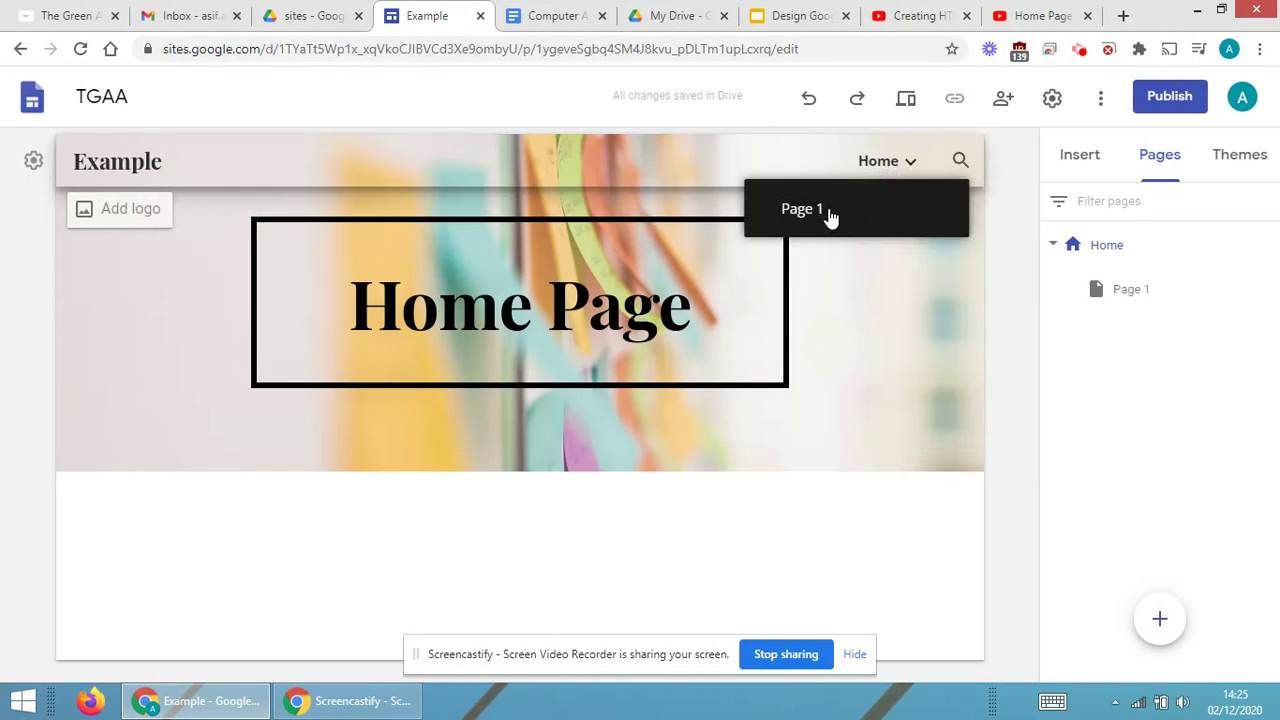
{"action": "left_click", "coordinate": [830, 212]}
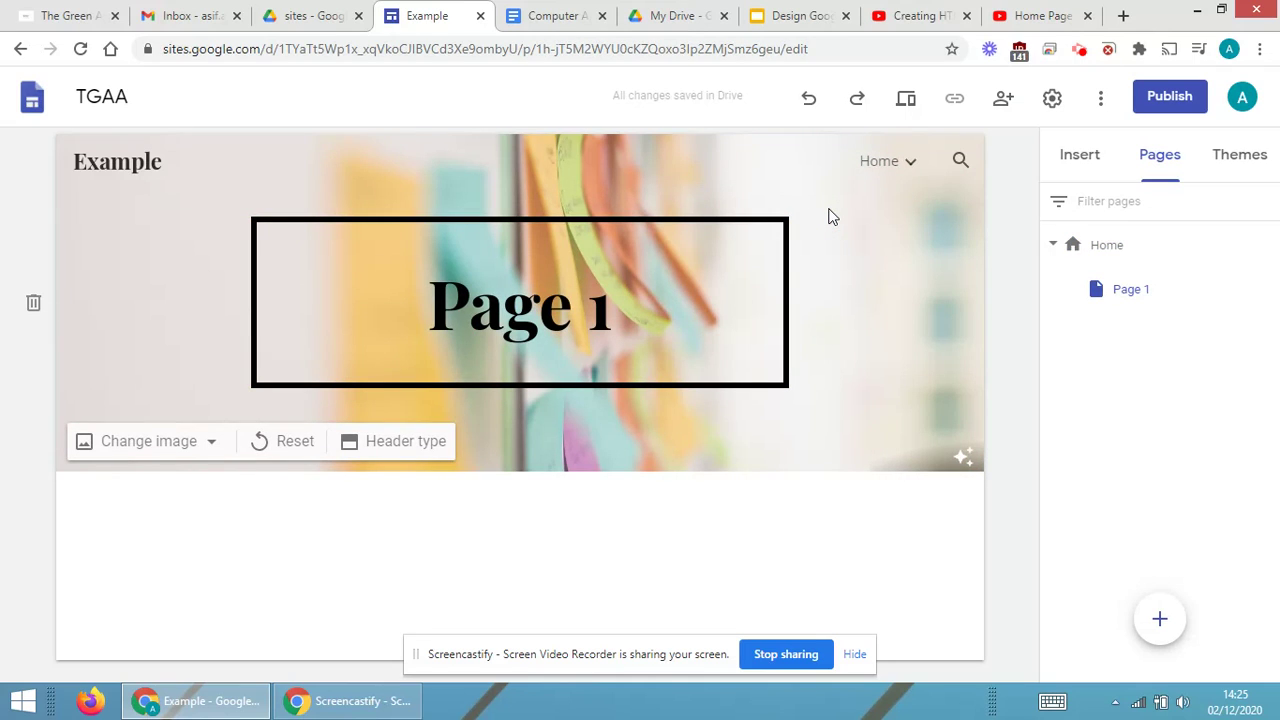
{"action": "left_click", "coordinate": [1072, 160]}
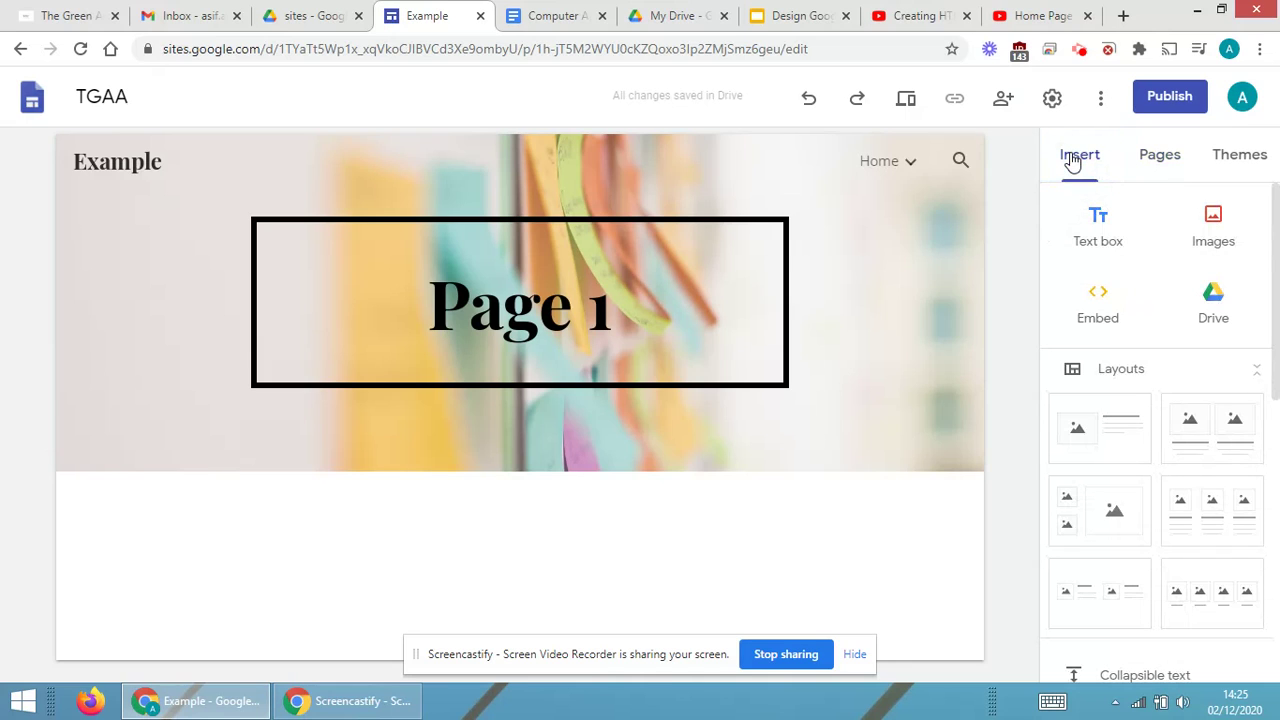
Open the Embed dialog on its Embed code tab with an empty HTML box
{"action": "left_click", "coordinate": [1100, 305]}
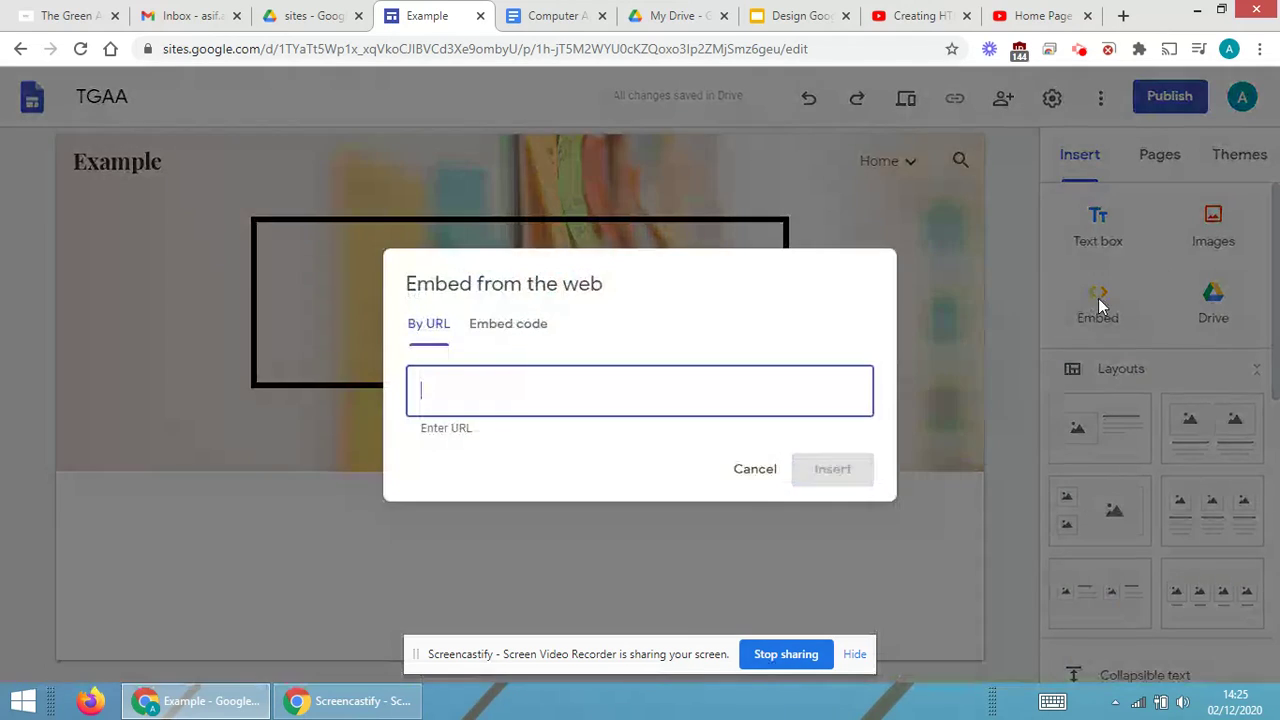
{"action": "left_click", "coordinate": [486, 322]}
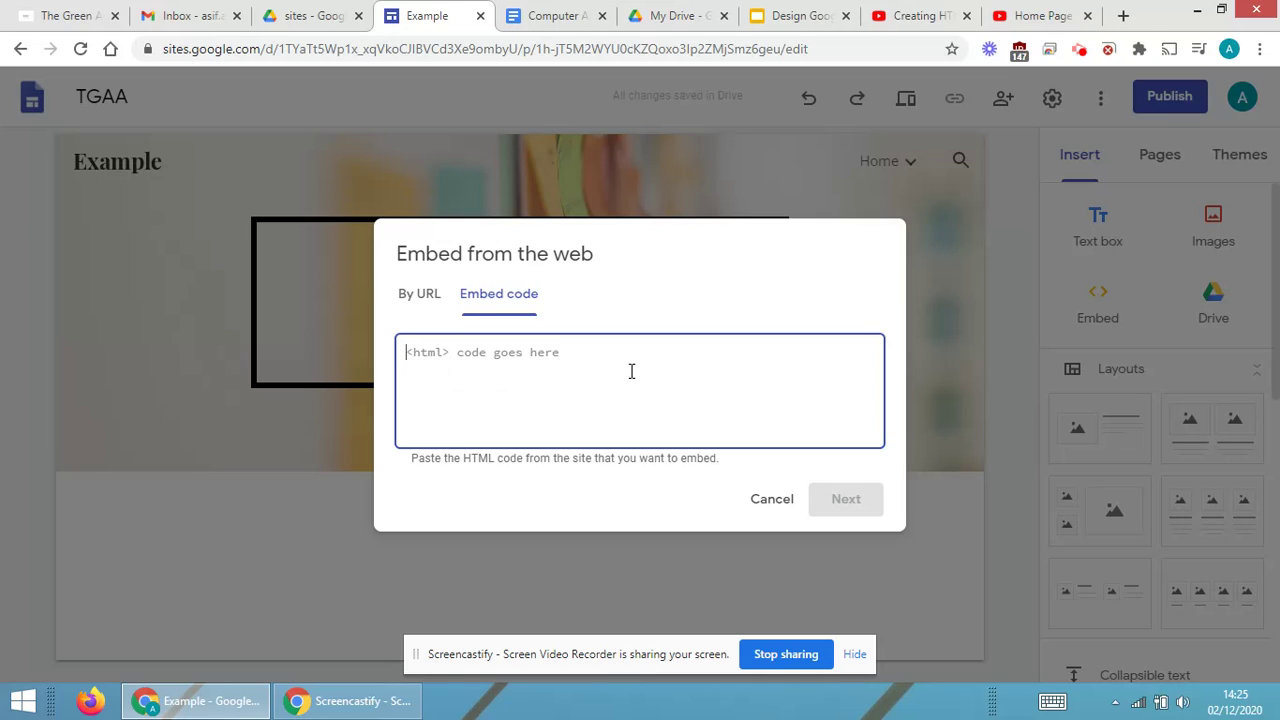
Type the opening <html> and <head> tags in the embed code box
{"action": "type", "text": "<"}
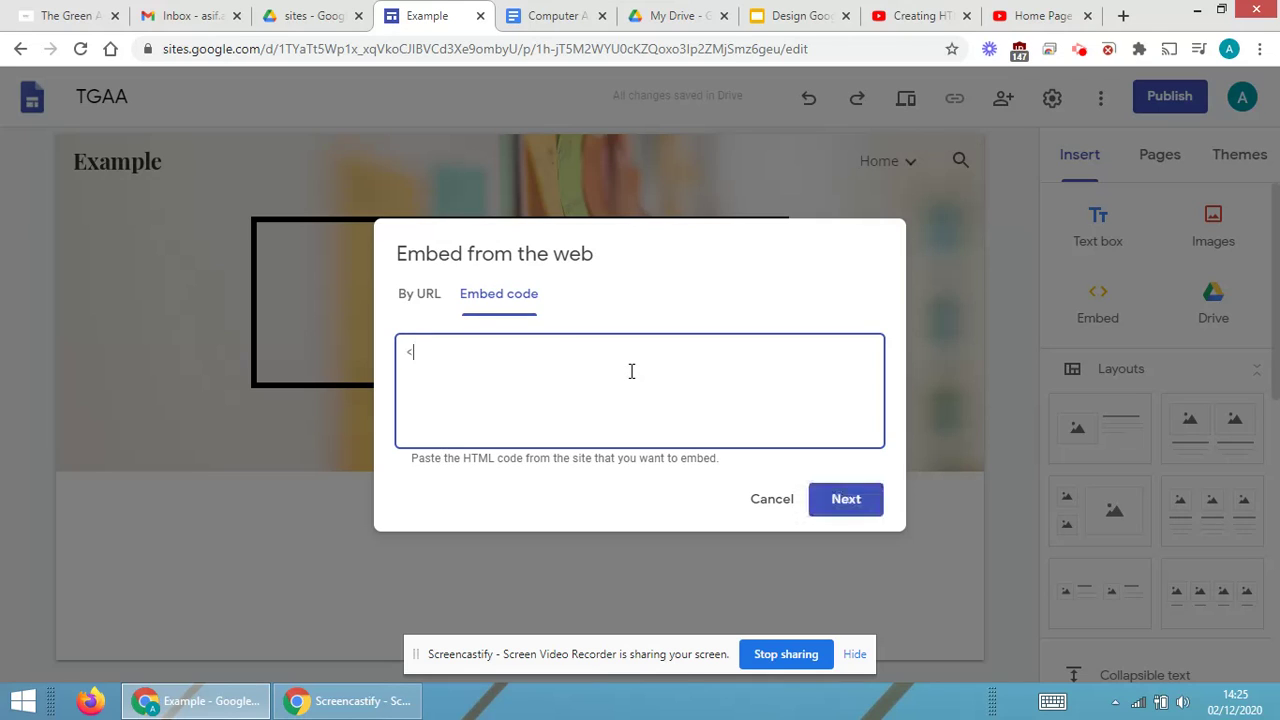
{"action": "type", "text": "html>"}
{"action": "key", "text": "Return"}
{"action": "type", "text": "h"}
{"action": "key", "text": "BackSpace"}
{"action": "type", "text": "head>"}
{"action": "key", "text": "Return"}
Add the title 'First HTML page.' and close the head section
{"action": "type", "text": "<title"}
{"action": "type", "text": "> First "}
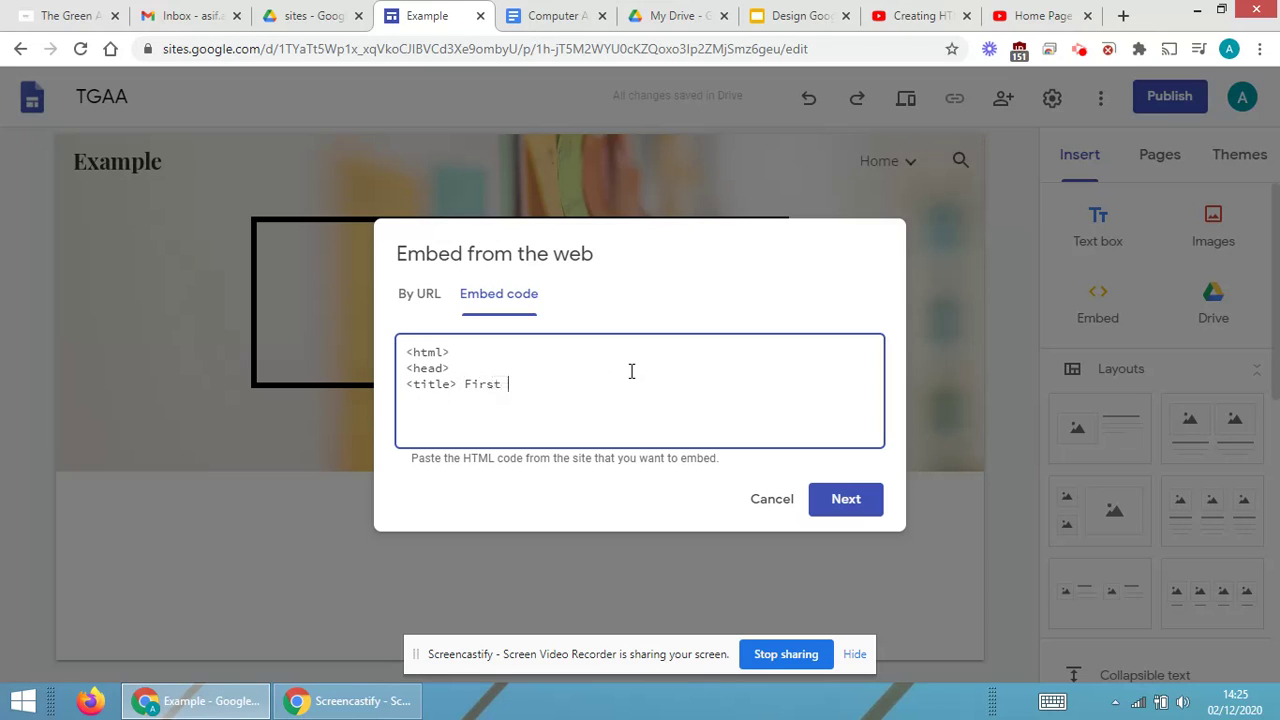
{"action": "type", "text": "HT"}
{"action": "type", "text": "ML p"}
{"action": "type", "text": "age.<"}
{"action": "type", "text": "/h"}
{"action": "key", "text": "BackSpace"}
{"action": "type", "text": "t"}
{"action": "type", "text": "ile"}
{"action": "key", "text": "BackSpace"}
{"action": "type", "text": "tle> "}
{"action": "type", "text": "</head"}
{"action": "type", "text": ">"}
{"action": "key", "text": "Return"}
Begin the <body> tag with a bgcolor attribute
{"action": "type", "text": "<b"}
{"action": "type", "text": "ody bg"}
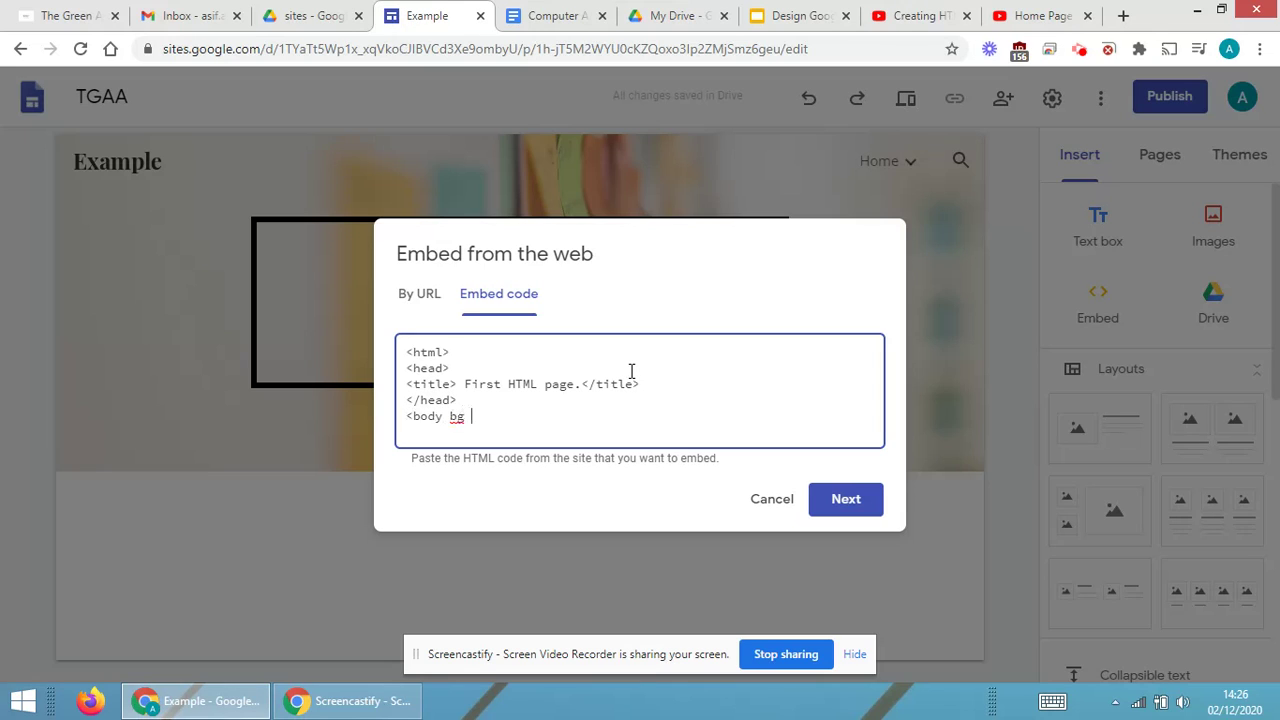
{"action": "key", "text": "BackSpace"}
{"action": "type", "text": "color"}
{"action": "key", "text": "BackSpace"}
{"action": "key", "text": "BackSpace"}
{"action": "key", "text": "BackSpace"}
Finish the body tag with bgcolor="Yellow"
{"action": "key", "text": "BackSpace"}
{"action": "key", "text": "BackSpace"}
{"action": "key", "text": "BackSpace"}
{"action": "type", "text": "ol"}
{"action": "key", "text": "BackSpace"}
{"action": "type", "text": "or=\""}
{"action": "type", "text": "Y"}
{"action": "type", "text": "ellow"}
{"action": "key", "text": "Return"}
Add the 'This is first heading' heading line, then the closing </body> and </html> tags
{"action": "type", "text": "<h1"}
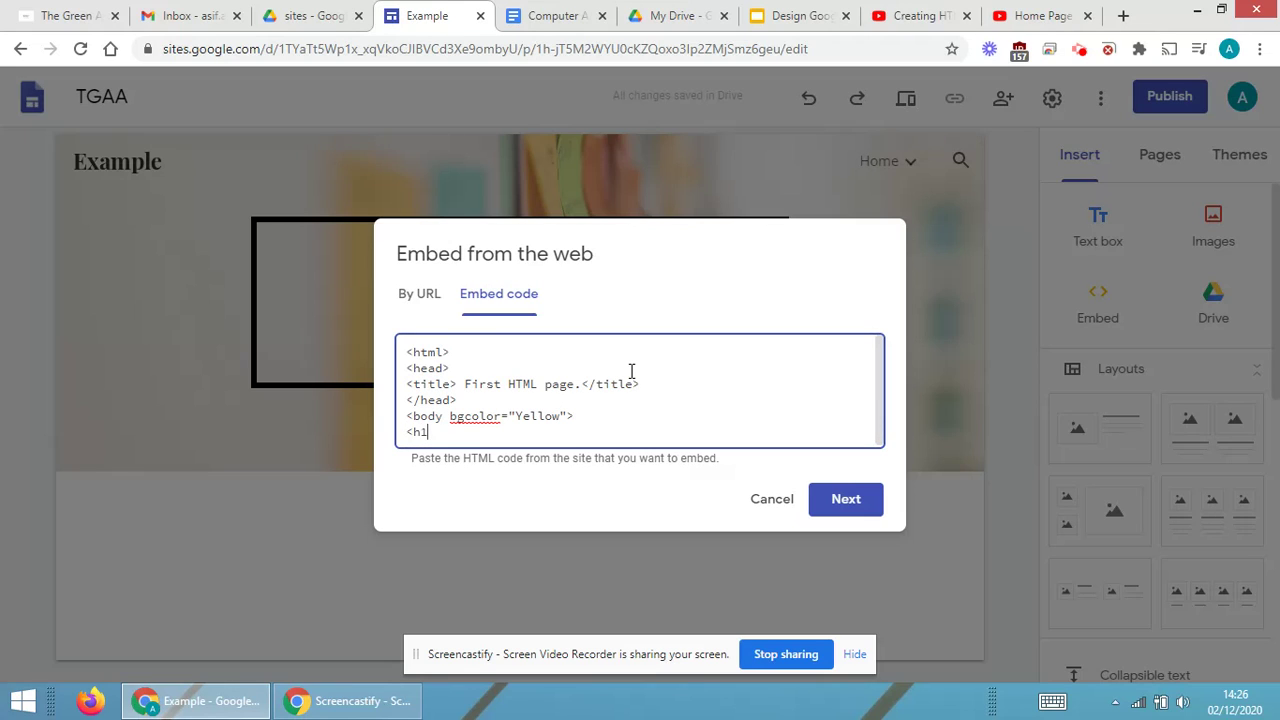
{"action": "type", "text": "> Thisiis firs"}
{"action": "type", "text": "t heading"}
{"action": "type", "text": " </h"}
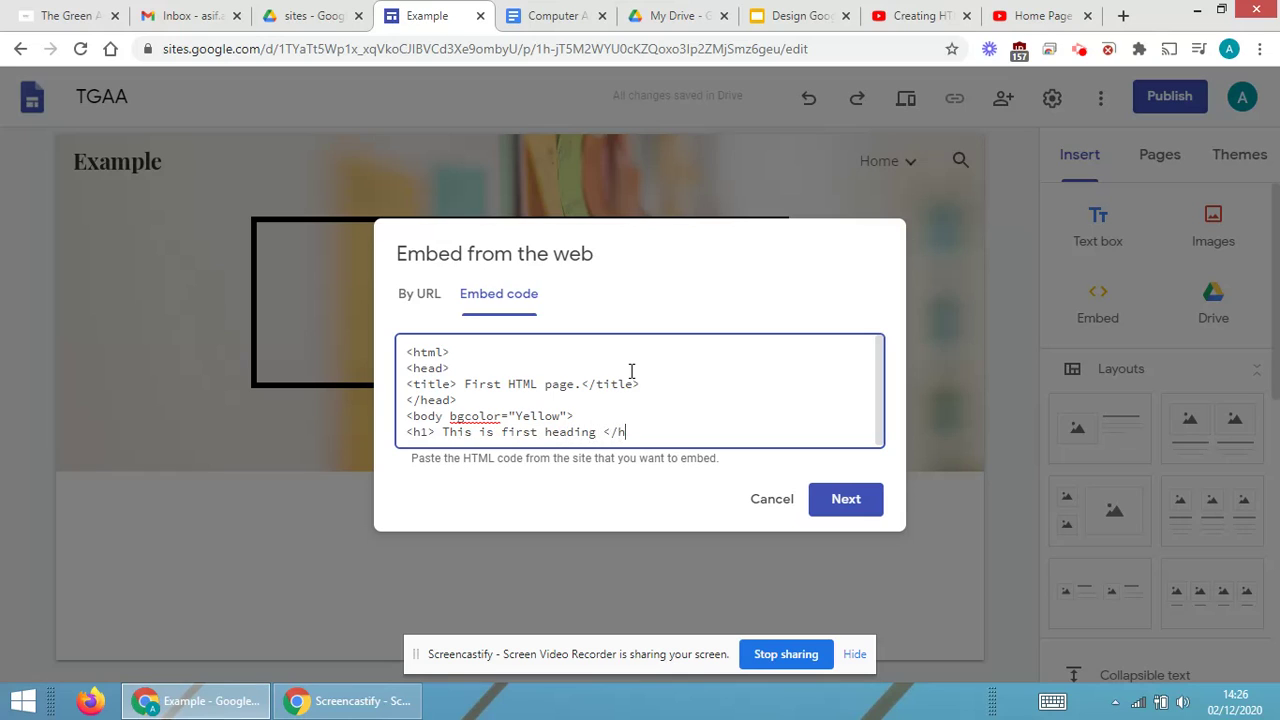
{"action": "type", "text": ">"}
{"action": "key", "text": "Return"}
{"action": "type", "text": "<"}
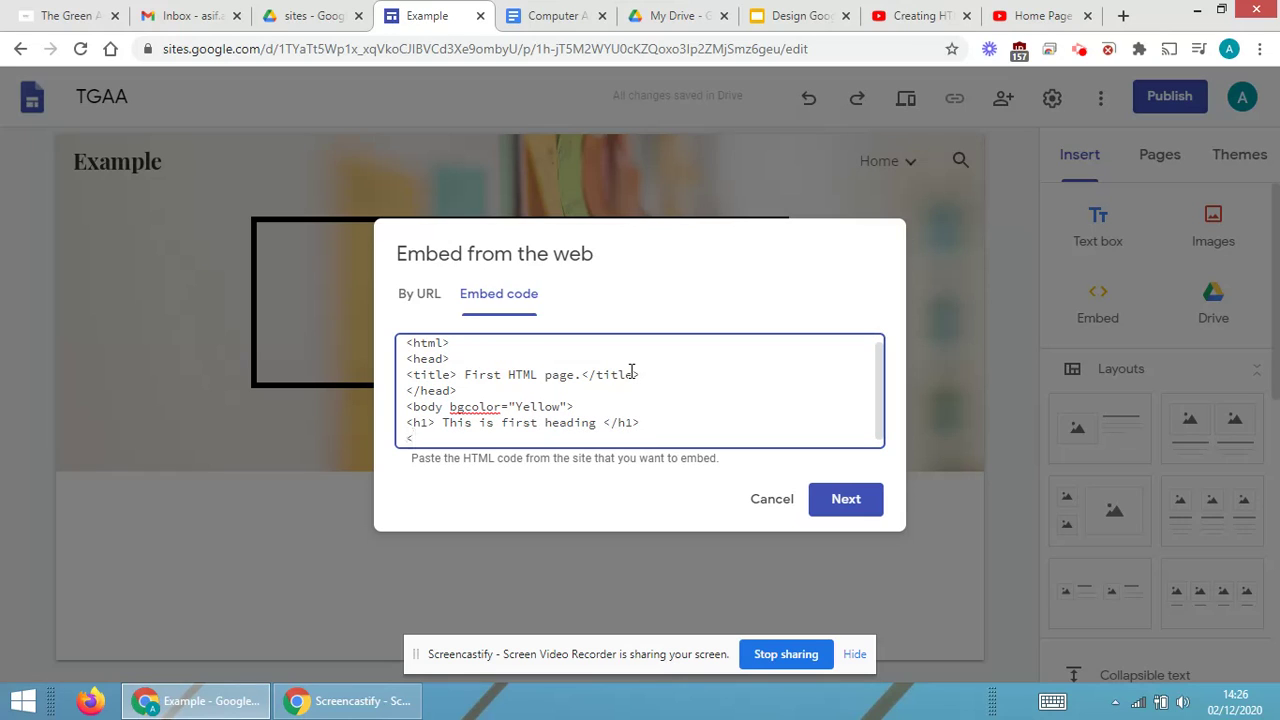
{"action": "type", "text": "/bod"}
{"action": "type", "text": "y>"}
{"action": "key", "text": "Return"}
{"action": "type", "text": "</htm"}
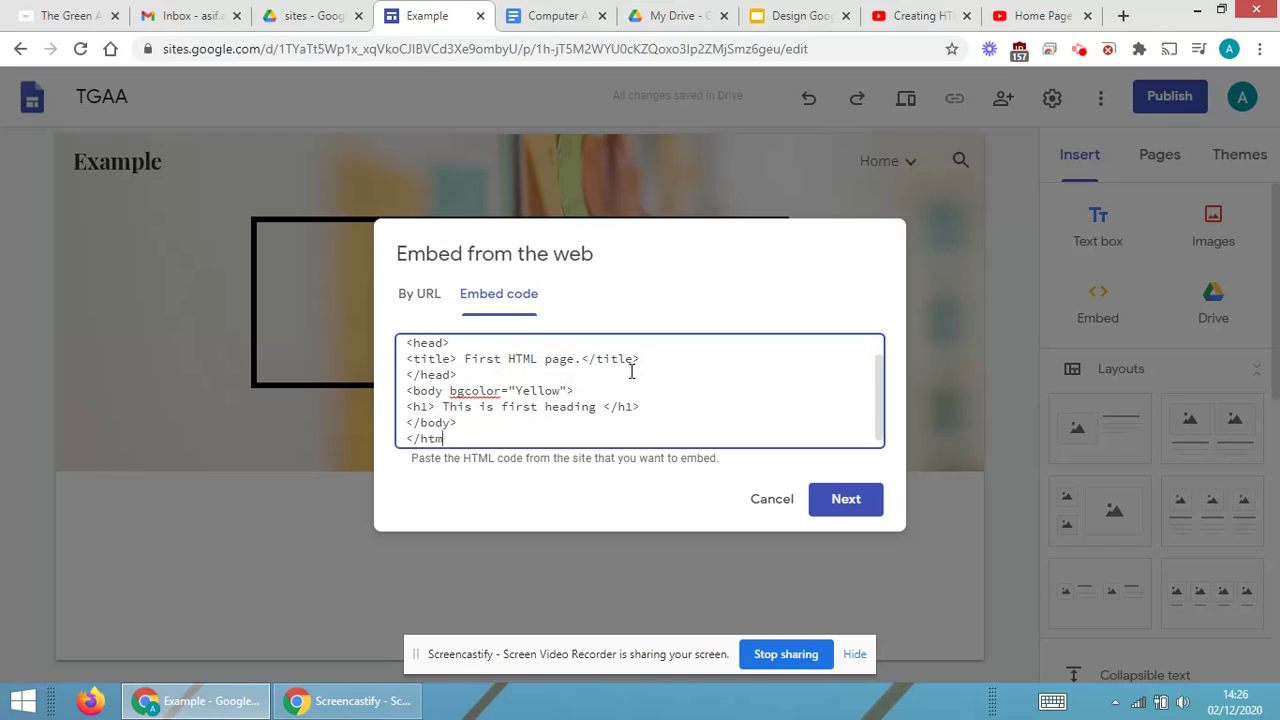
{"action": "type", "text": "l>"}
Insert the yellow heading embed on Page 1 and drag it toward the section's right
{"action": "left_click", "coordinate": [1207, 14]}
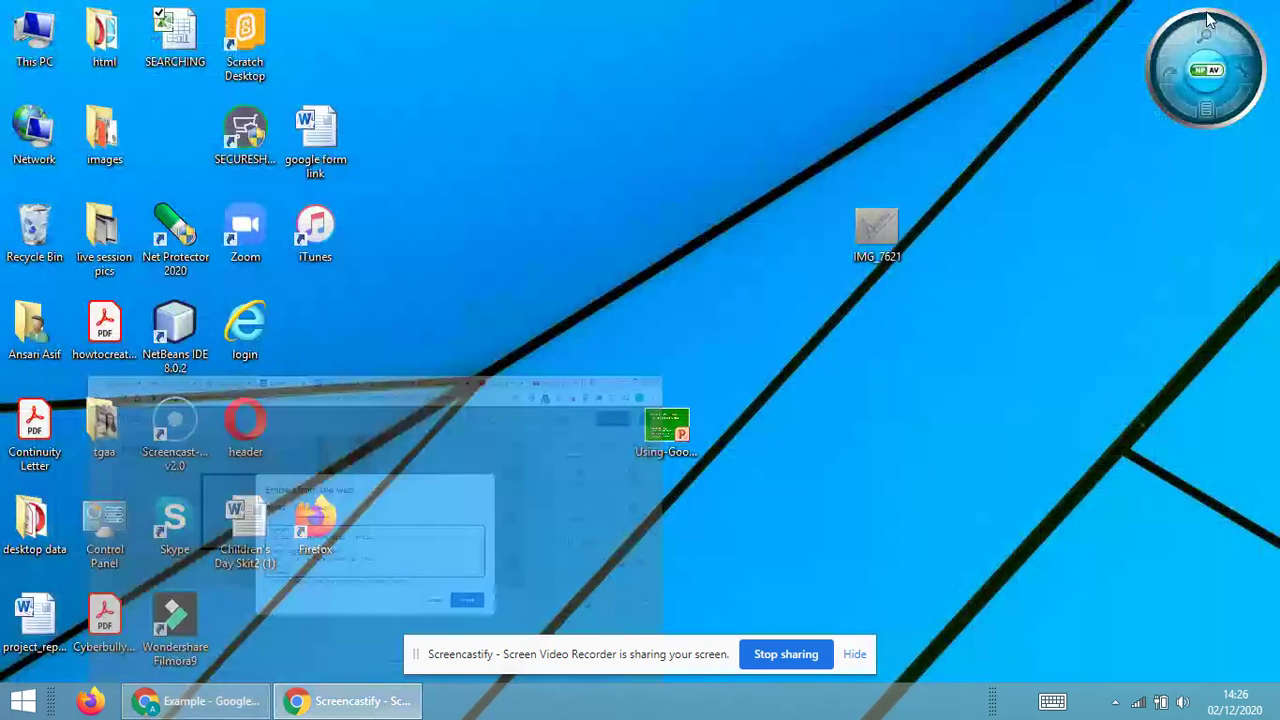
{"action": "left_click", "coordinate": [196, 705]}
{"action": "left_click", "coordinate": [869, 507]}
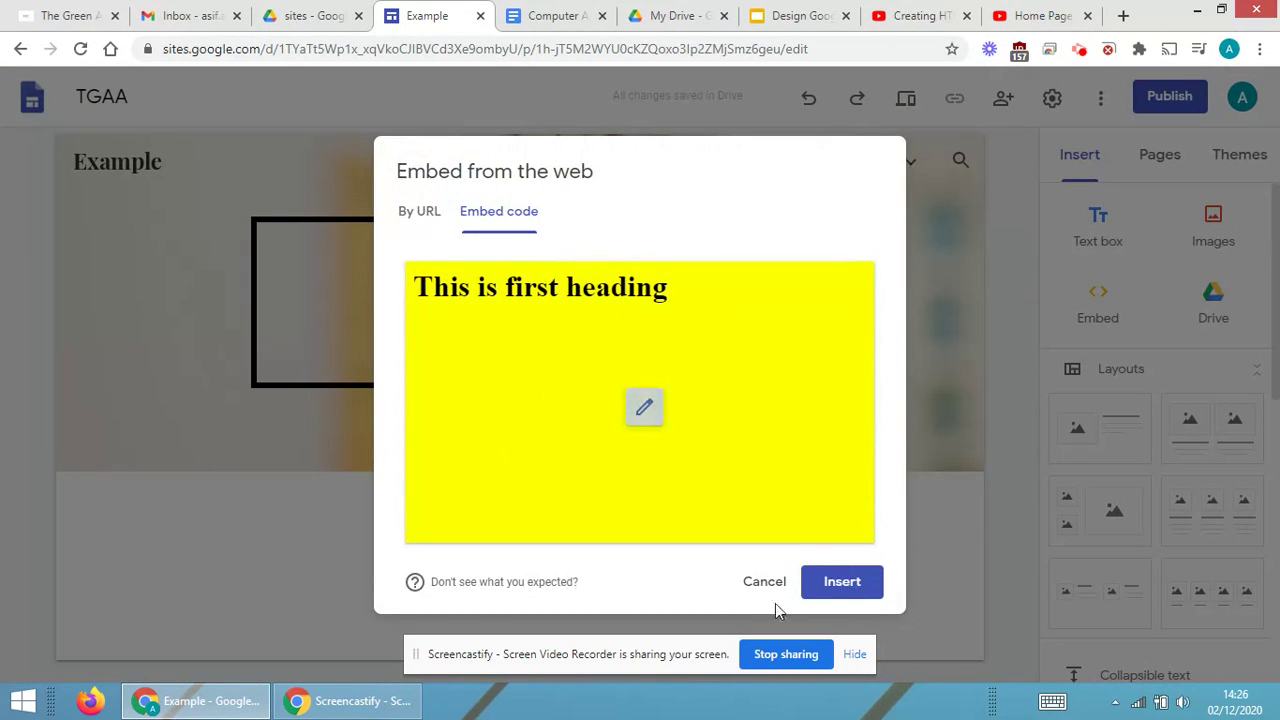
{"action": "left_click", "coordinate": [837, 588]}
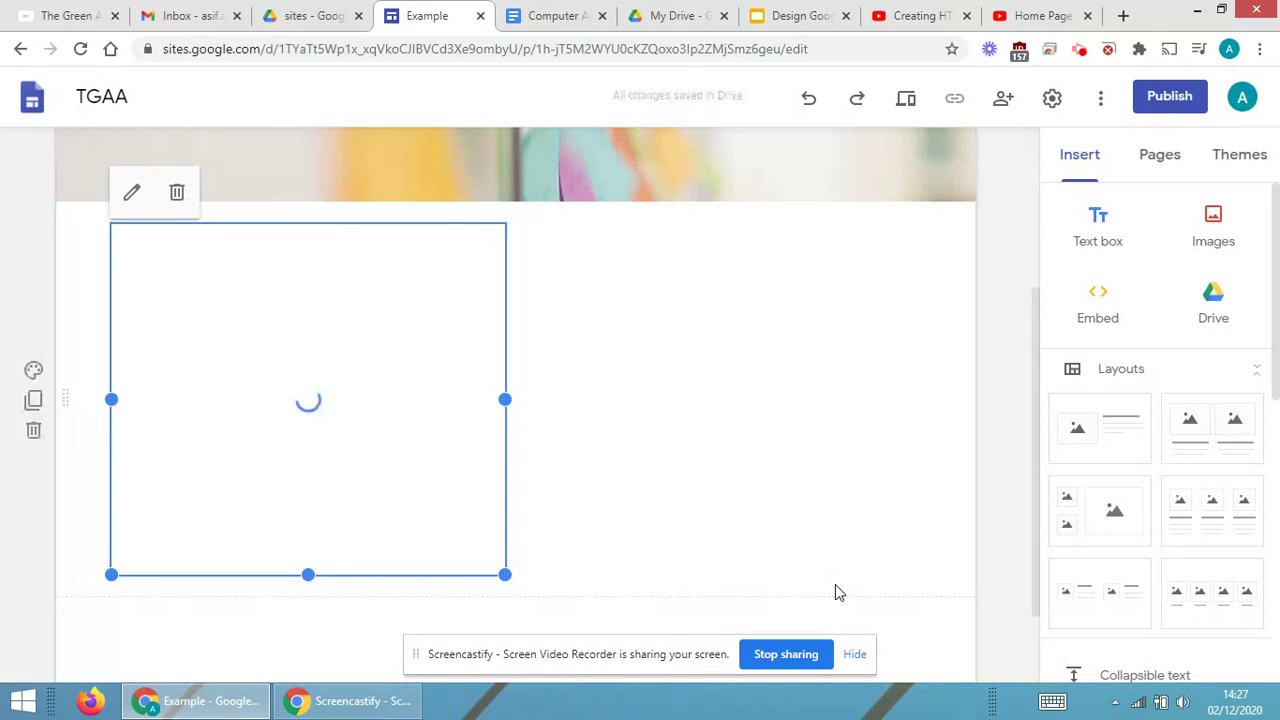
{"action": "left_click_drag", "start_coordinate": [229, 309], "coordinate": [611, 318]}
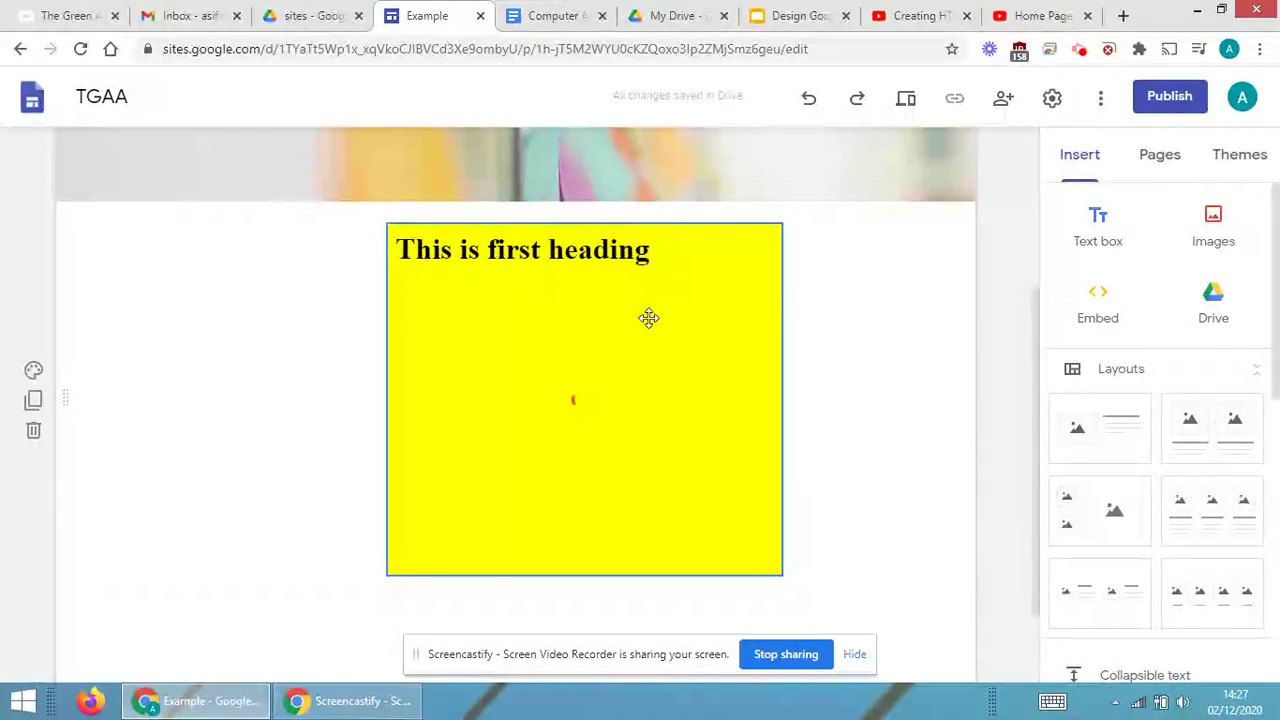
{"action": "left_click_drag", "start_coordinate": [649, 317], "coordinate": [805, 314]}
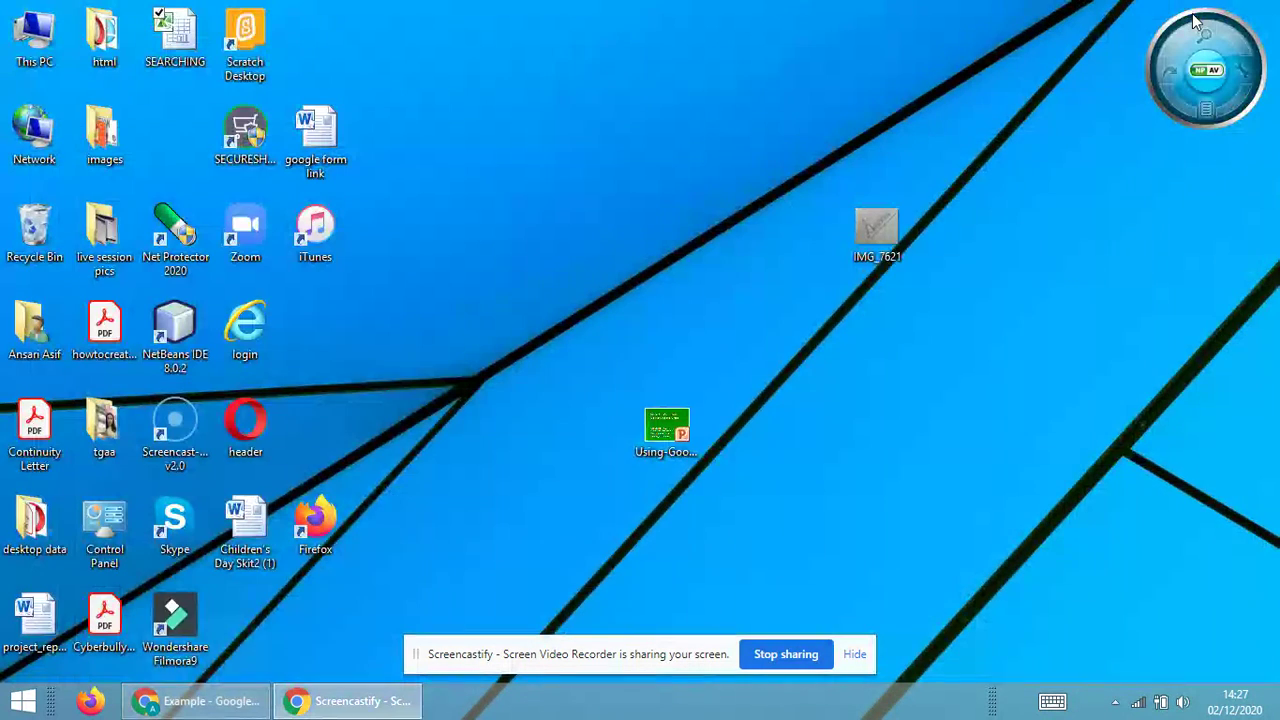
Open the TABLE file from the html folder with Notepad
{"action": "left_click", "coordinate": [1197, 10]}
{"action": "double_click", "coordinate": [108, 32]}
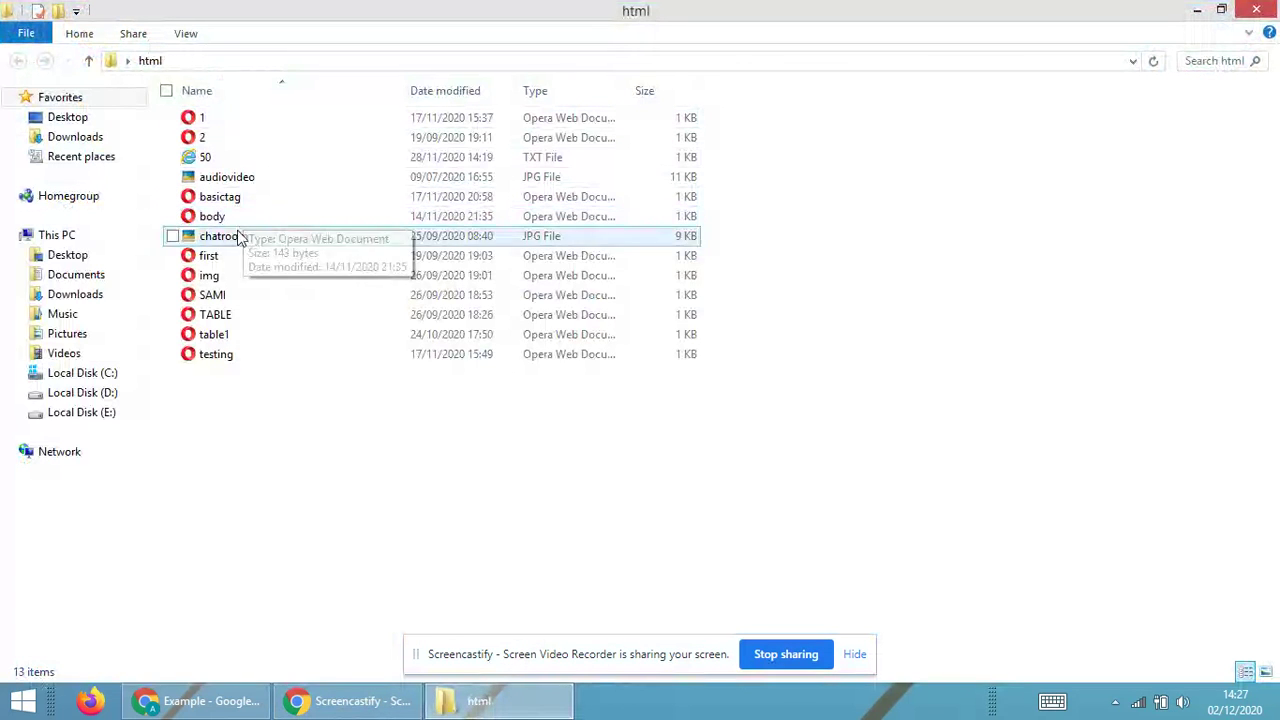
{"action": "left_click", "coordinate": [227, 314]}
{"action": "right_click", "coordinate": [227, 314]}
{"action": "mouse_move", "coordinate": [58, 362]}
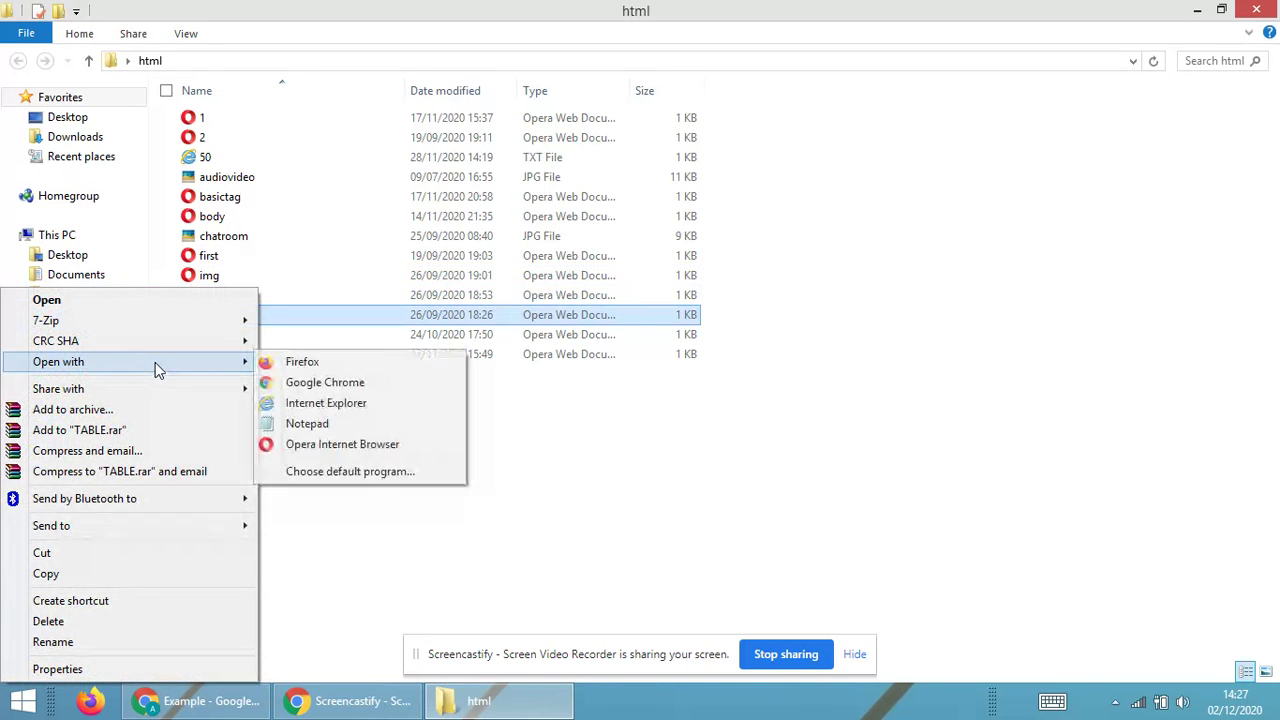
{"action": "left_click", "coordinate": [318, 424]}
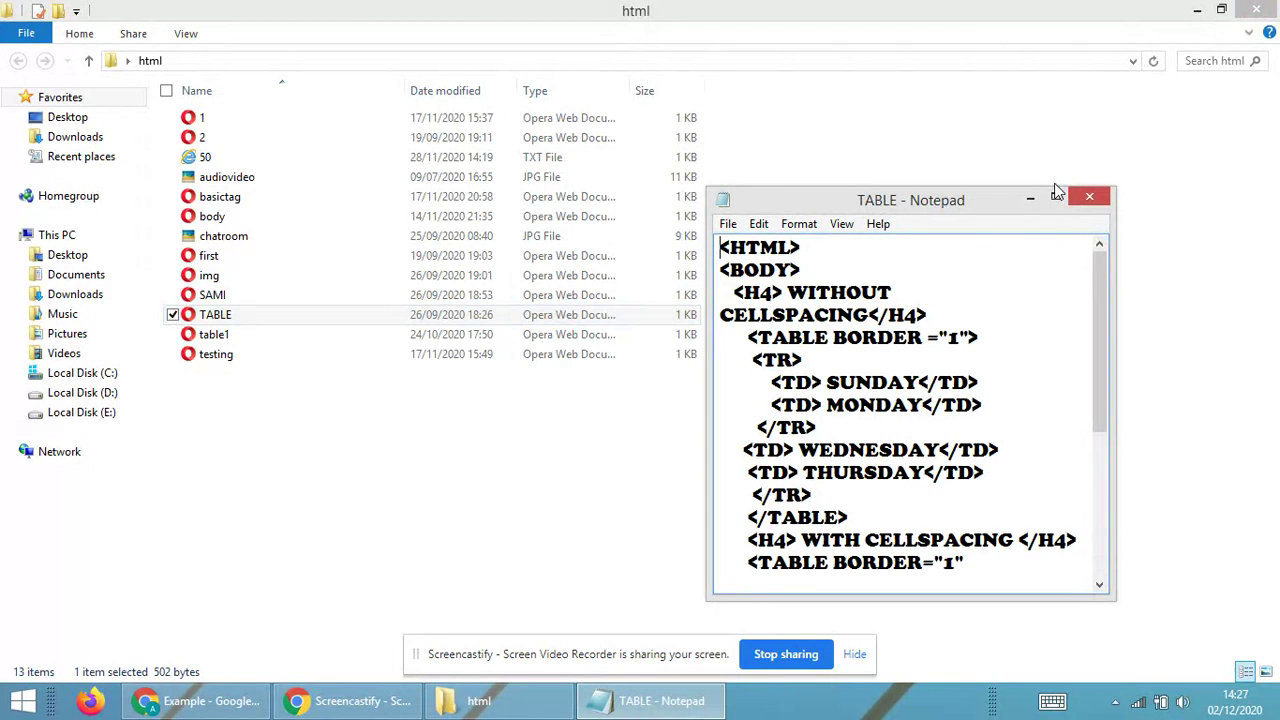
Maximize Notepad and reopen the Sites Embed dialog on the Embed code tab
{"action": "left_click", "coordinate": [1055, 196]}
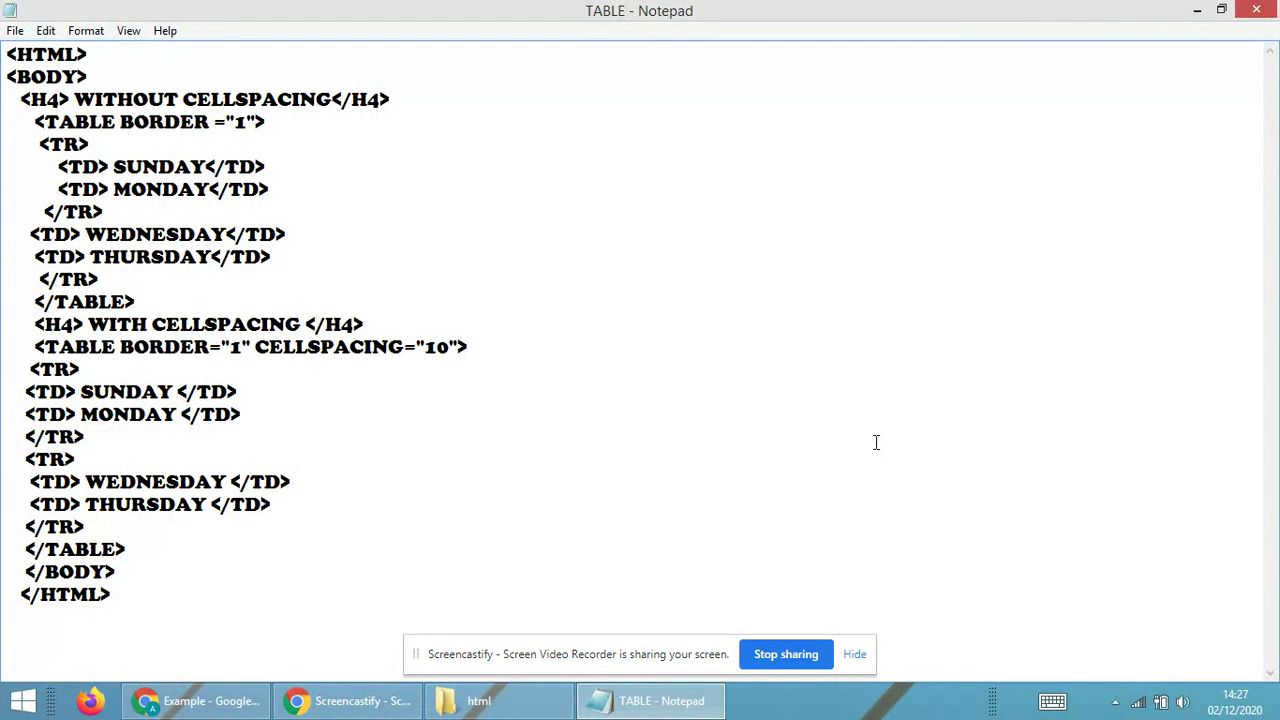
{"action": "left_click", "coordinate": [181, 710]}
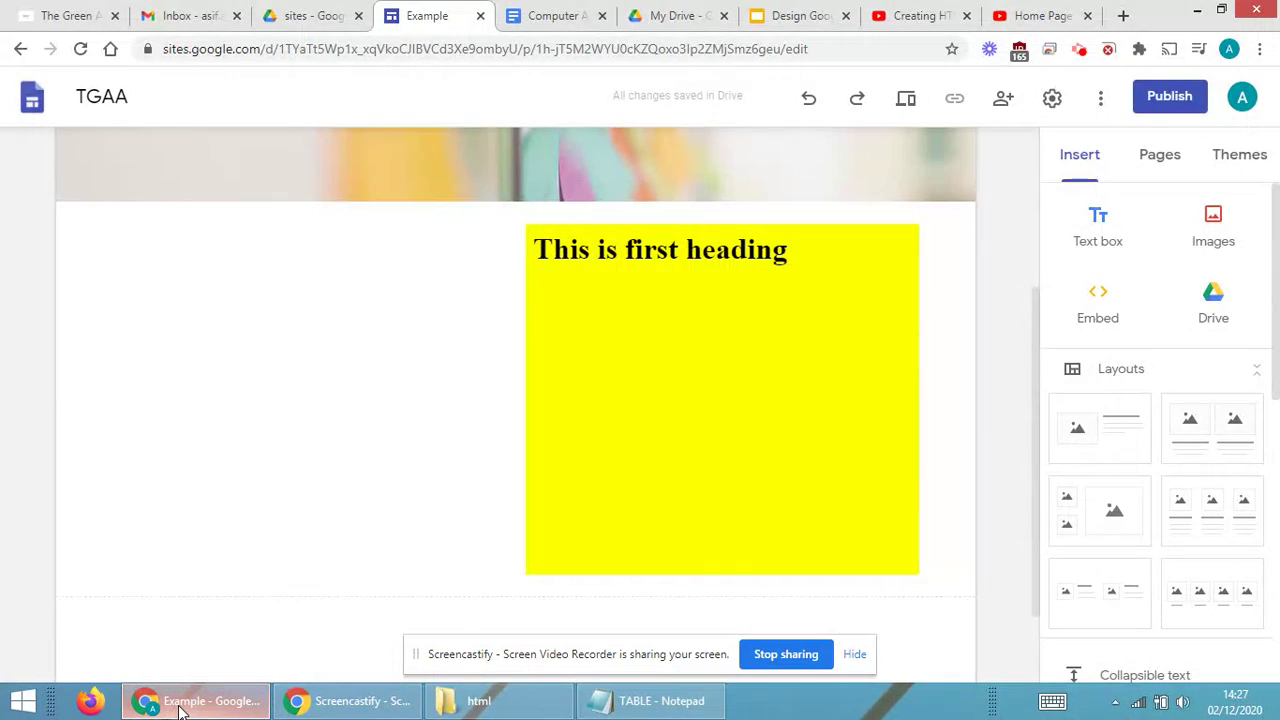
{"action": "left_click", "coordinate": [1106, 302]}
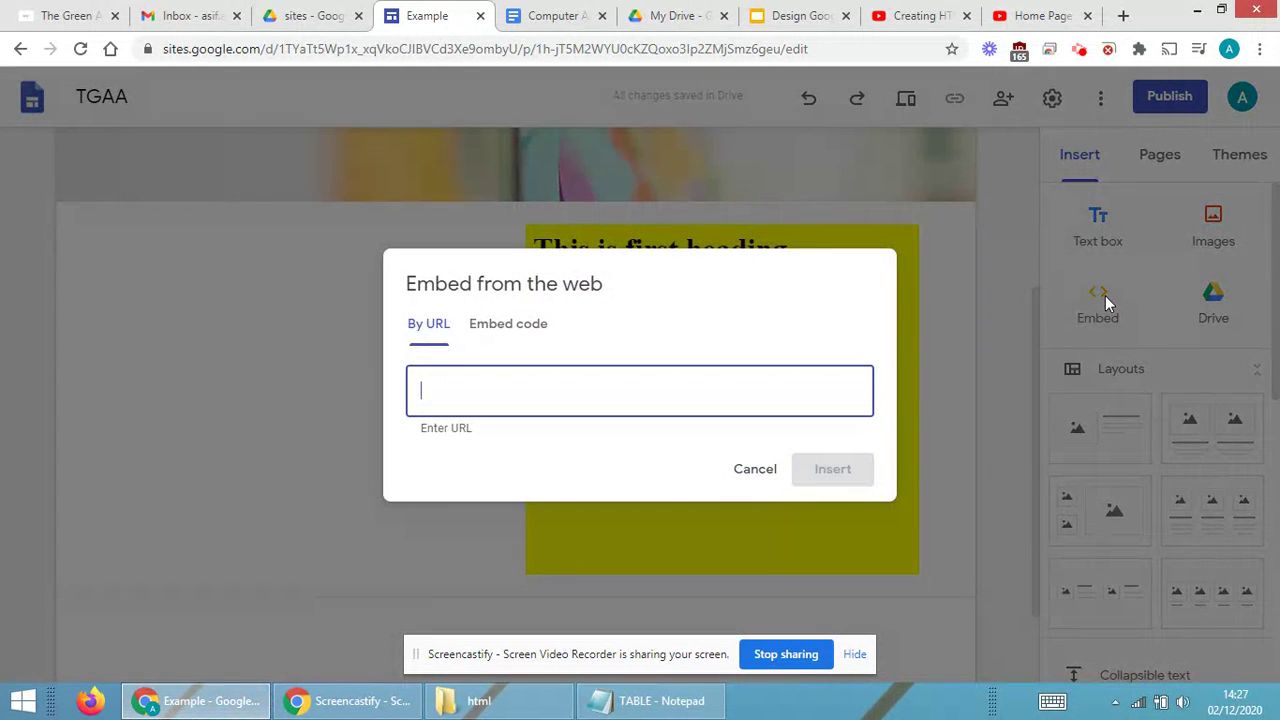
{"action": "left_click", "coordinate": [508, 326]}
Select all of the TABLE HTML in Notepad and return to the embed dialog
{"action": "left_click", "coordinate": [650, 701]}
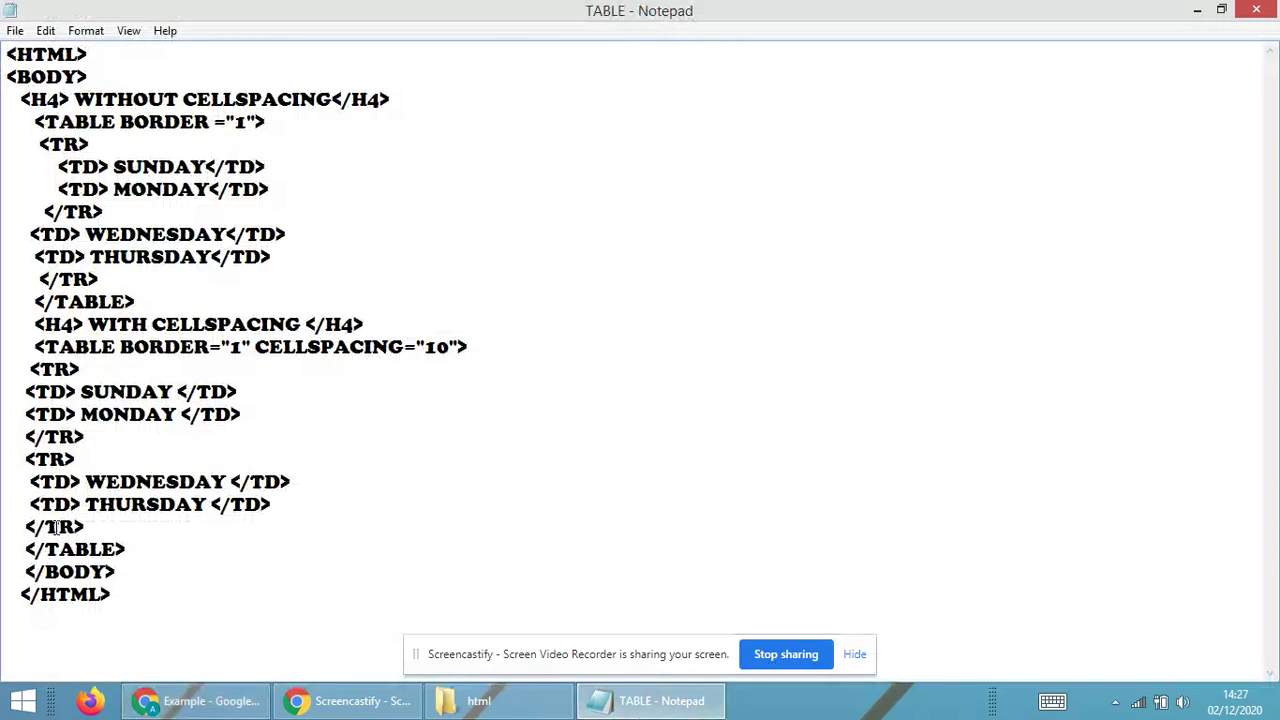
{"action": "left_click_drag", "start_coordinate": [112, 596], "coordinate": [5, 58]}
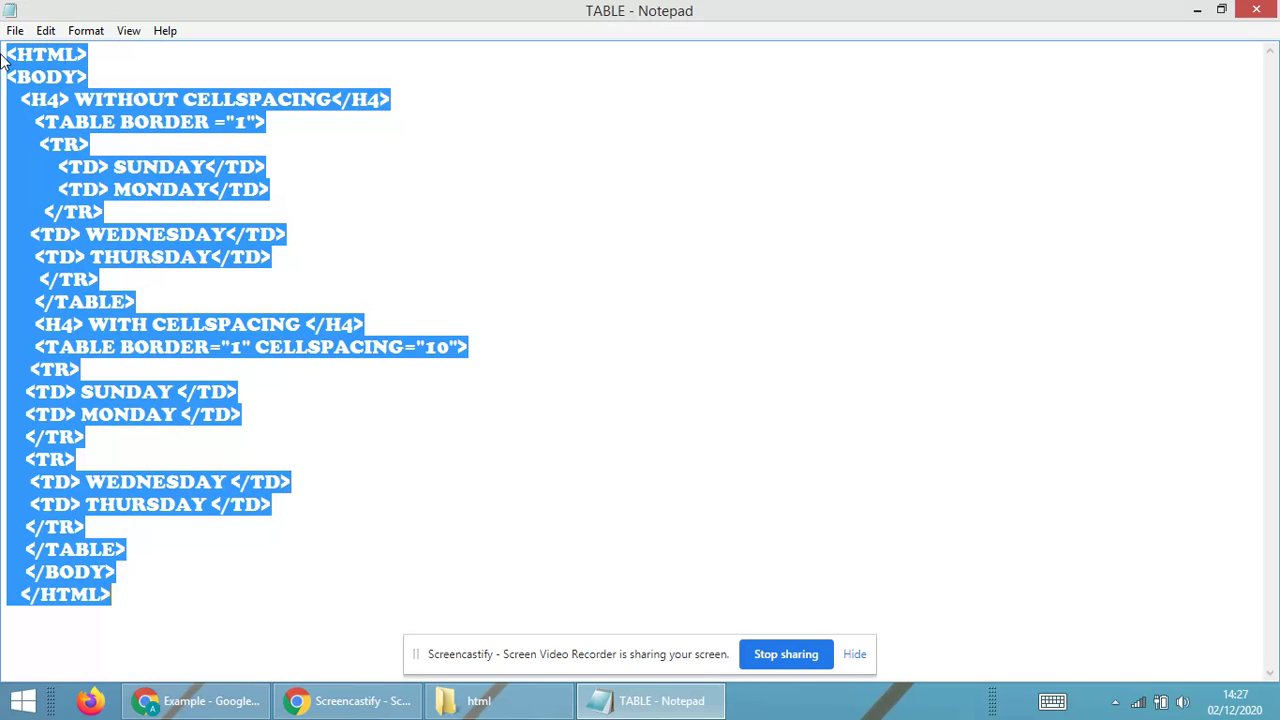
{"action": "left_click", "coordinate": [183, 700]}
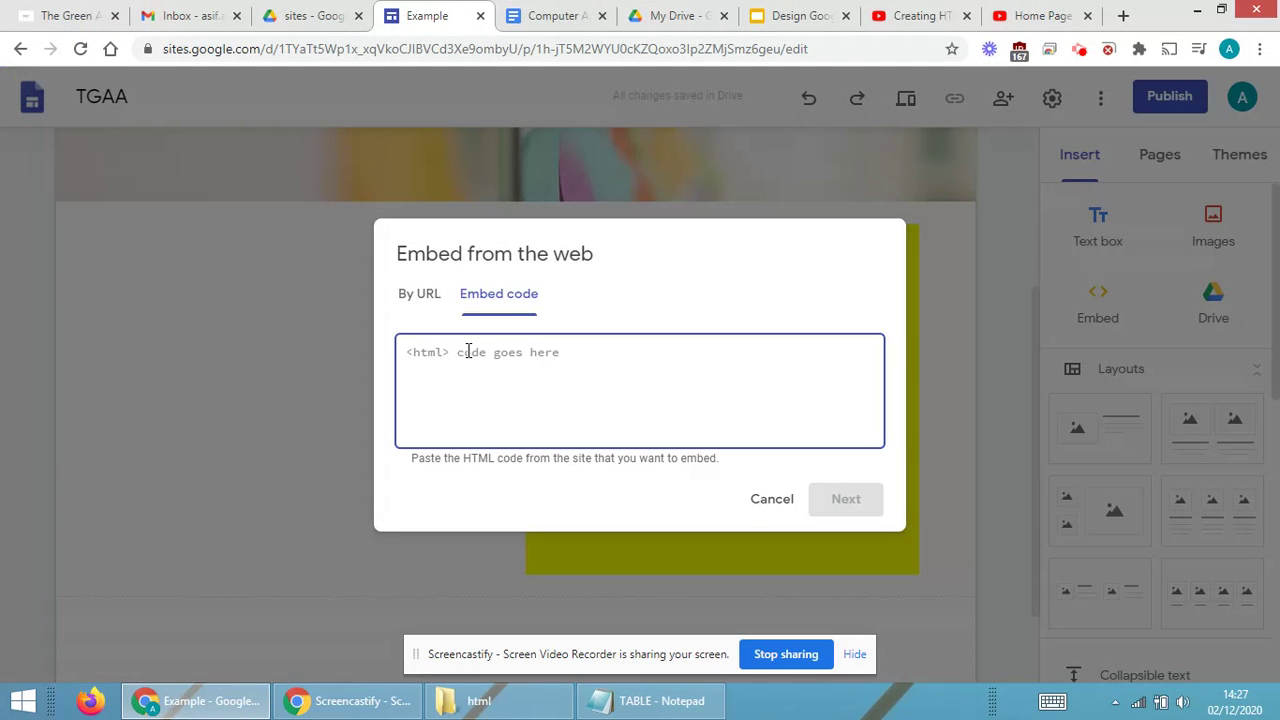
Paste the TABLE code, insert it, and scroll to check both tables below the yellow box
{"action": "key", "text": "ctrl+v"}
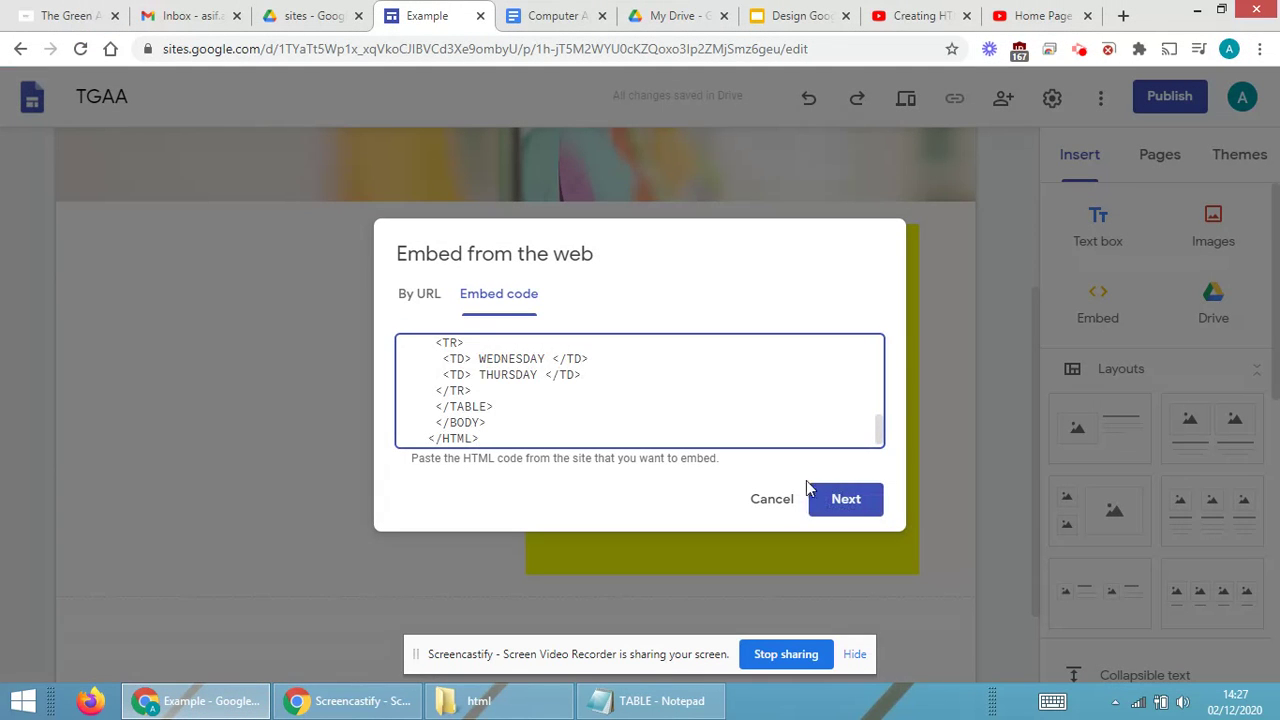
{"action": "left_click", "coordinate": [835, 499]}
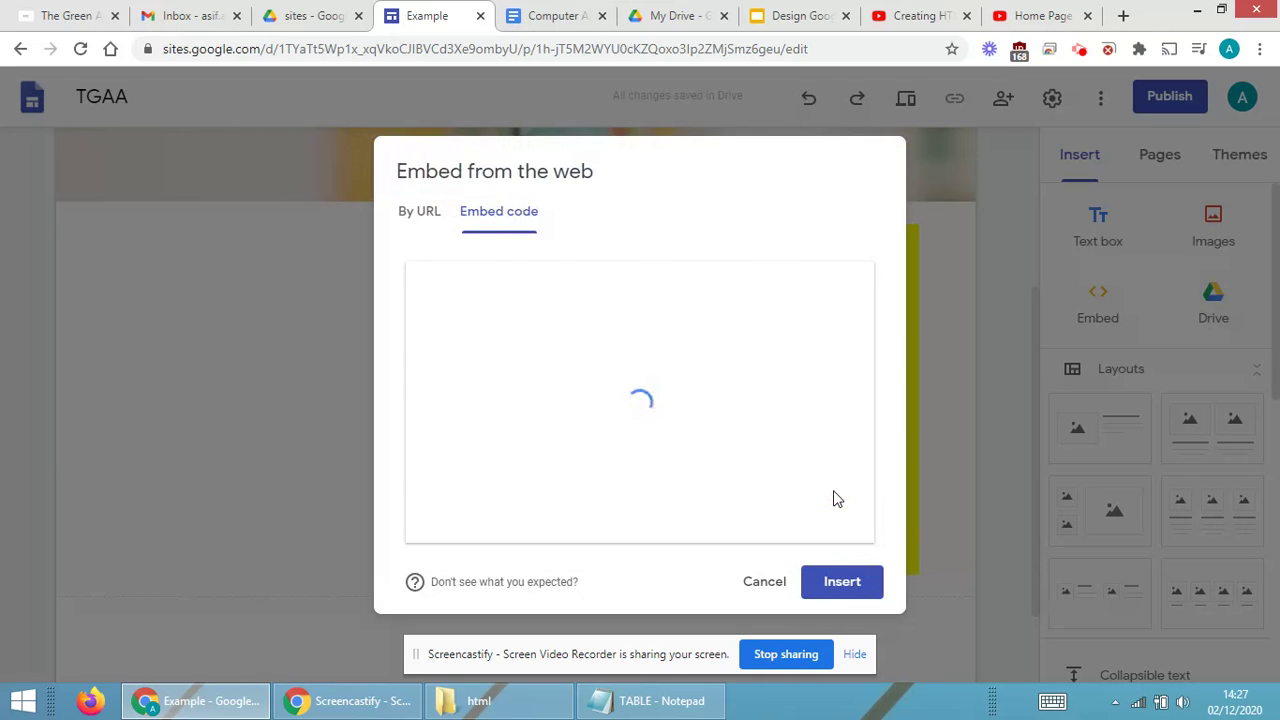
{"action": "left_click", "coordinate": [840, 586]}
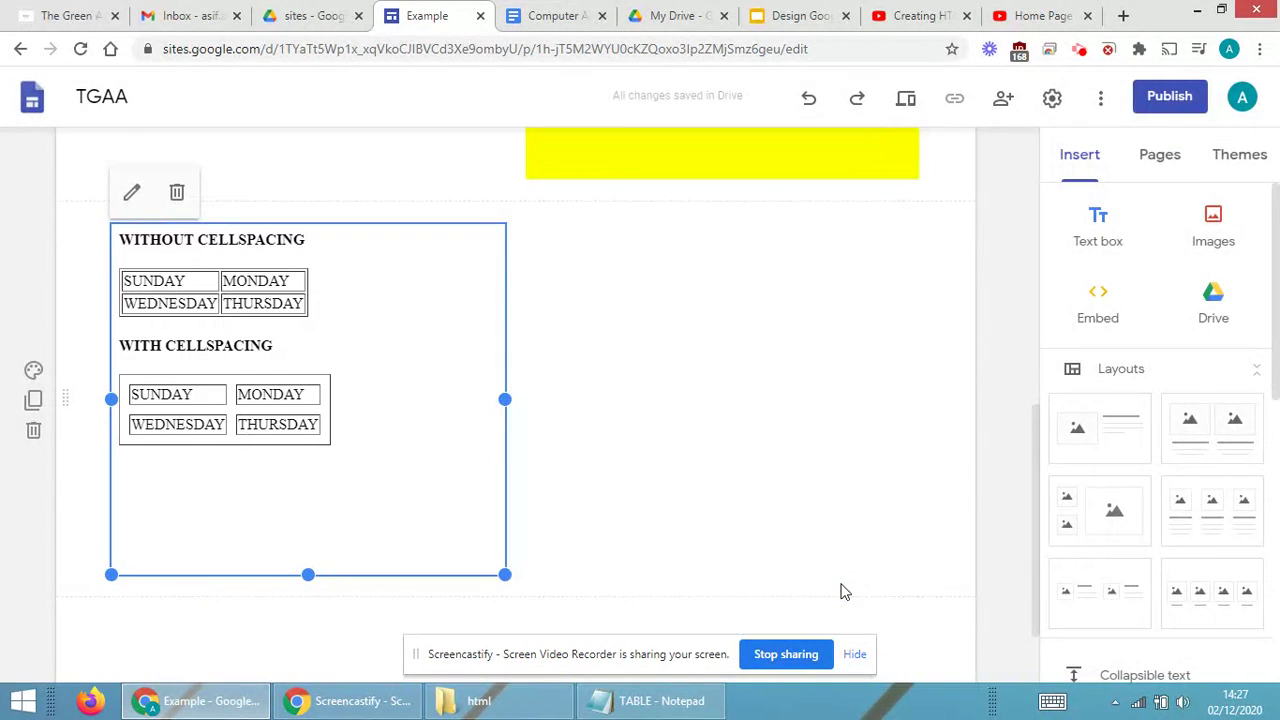
{"action": "scroll", "coordinate": [810, 566], "scroll_direction": "up", "scroll_amount": 3}
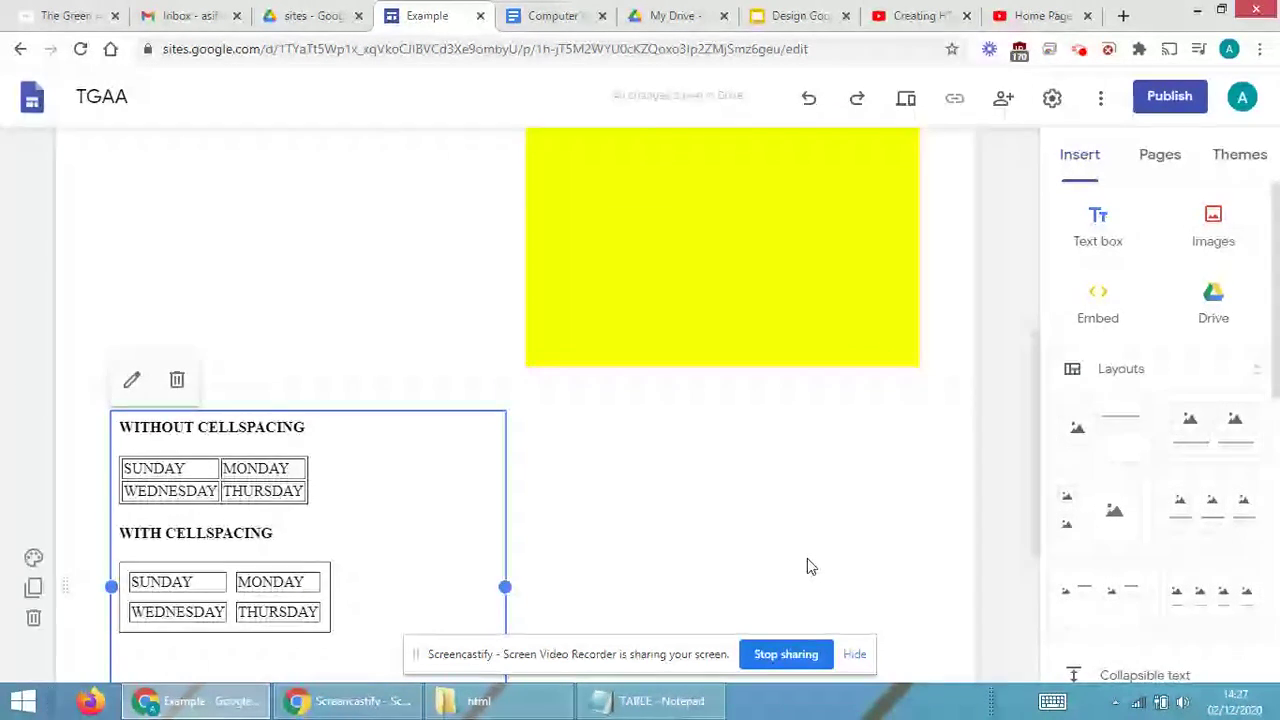
{"action": "scroll", "coordinate": [810, 566], "scroll_direction": "up", "scroll_amount": 2}
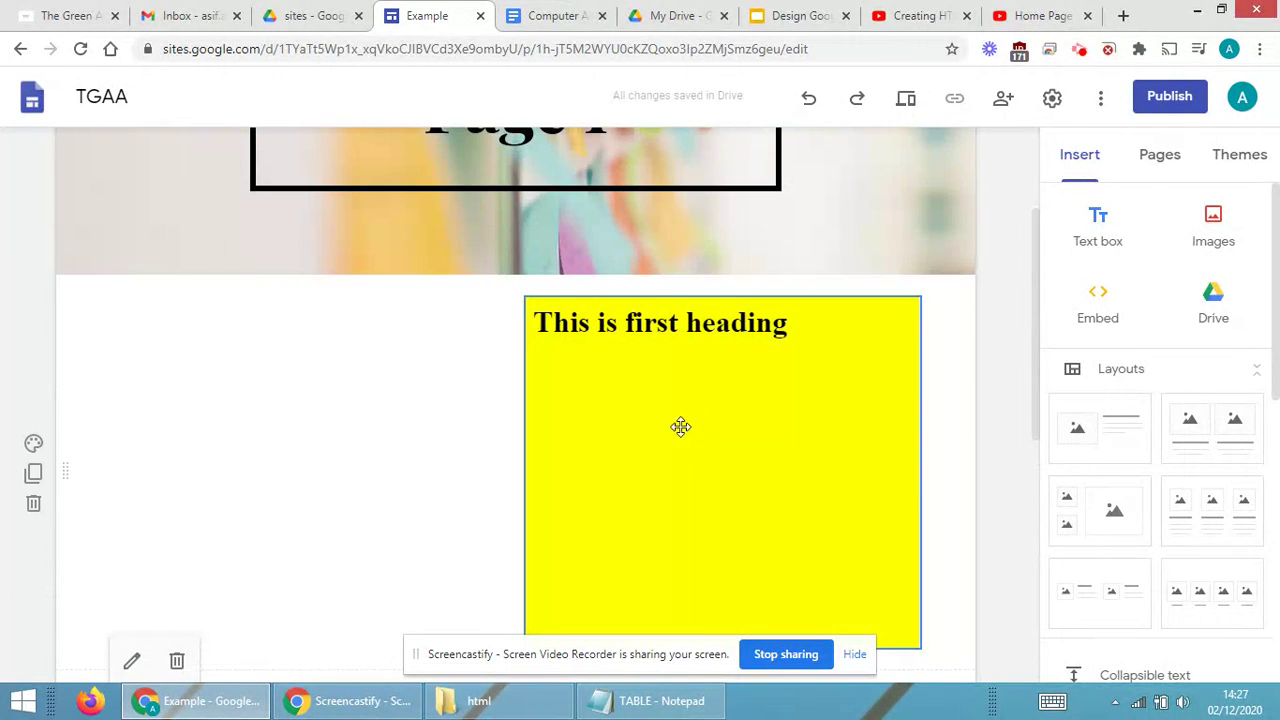
{"action": "scroll", "coordinate": [679, 429], "scroll_direction": "down", "scroll_amount": 3}
{"action": "scroll", "coordinate": [388, 522], "scroll_direction": "down", "scroll_amount": 3}
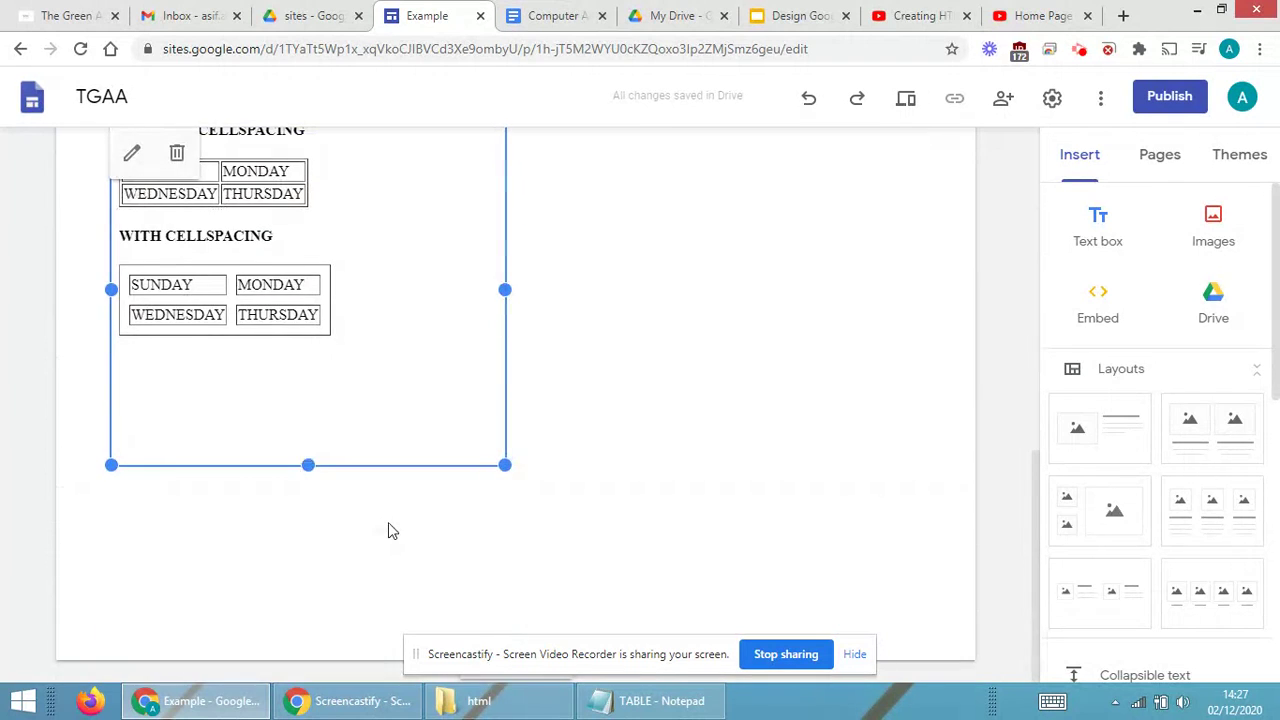